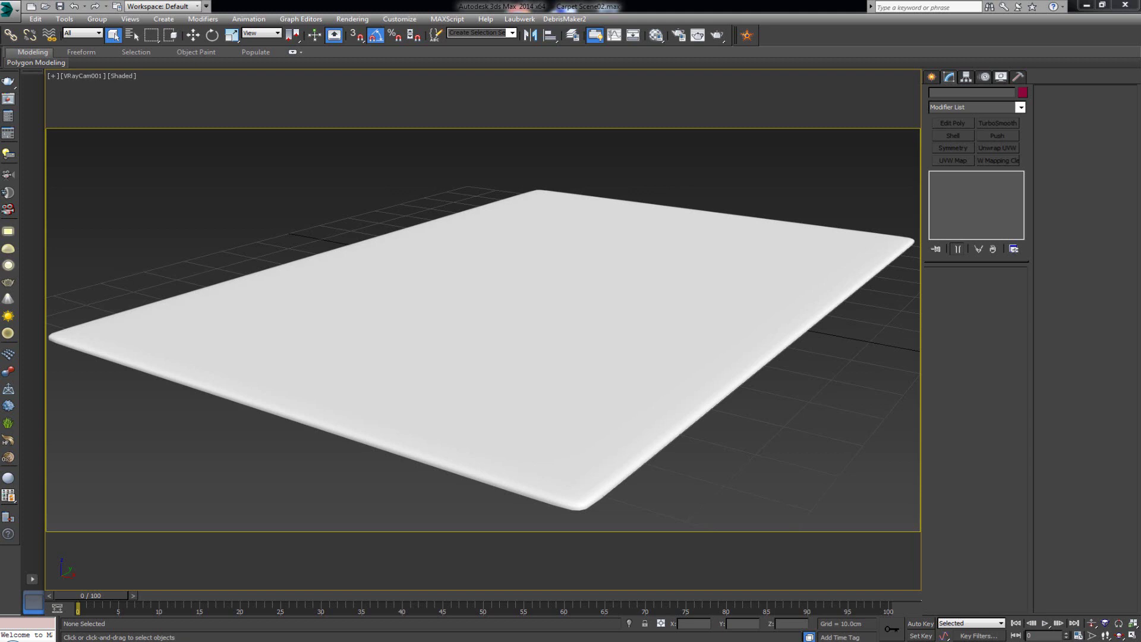
- Examine the Carpet_Tile, Rug_Seamless and Rug_Seamless_Mask reference images, comparing the seamless texture with its mask, and close them
left_click_drag(0, 104, 666, 113)
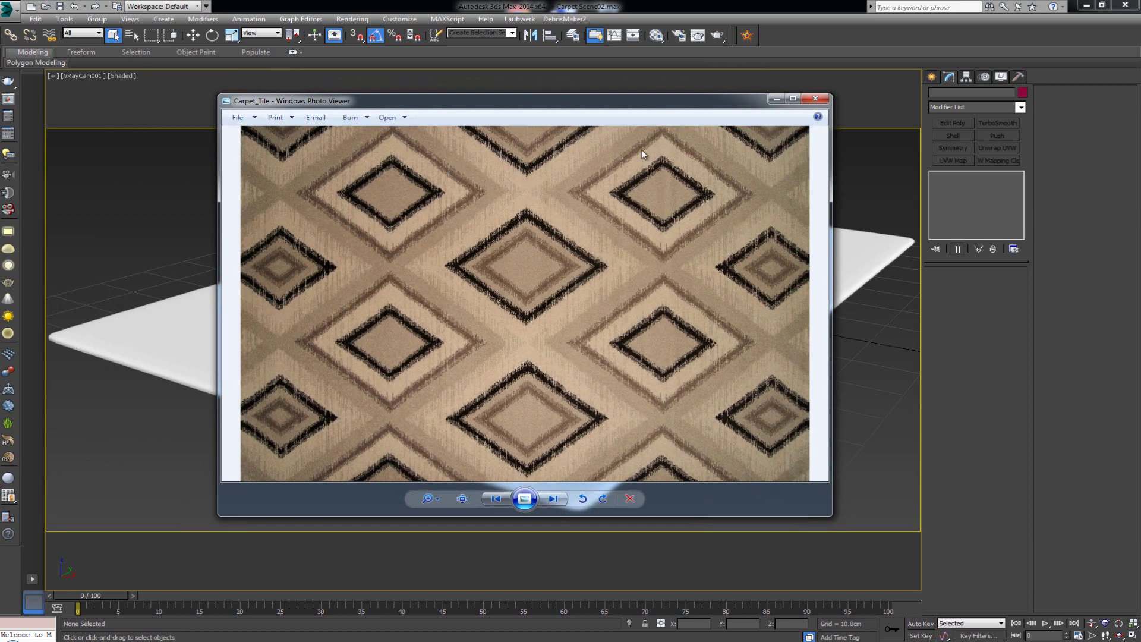
left_click_drag(574, 105, 794, 131)
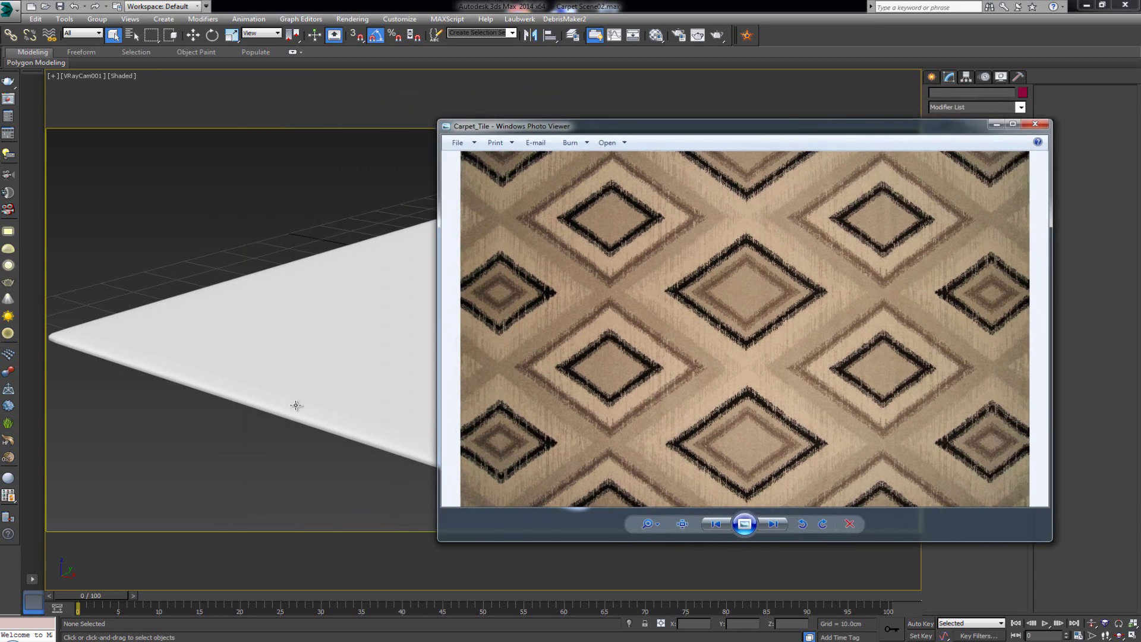
left_click_drag(711, 128, 587, 114)
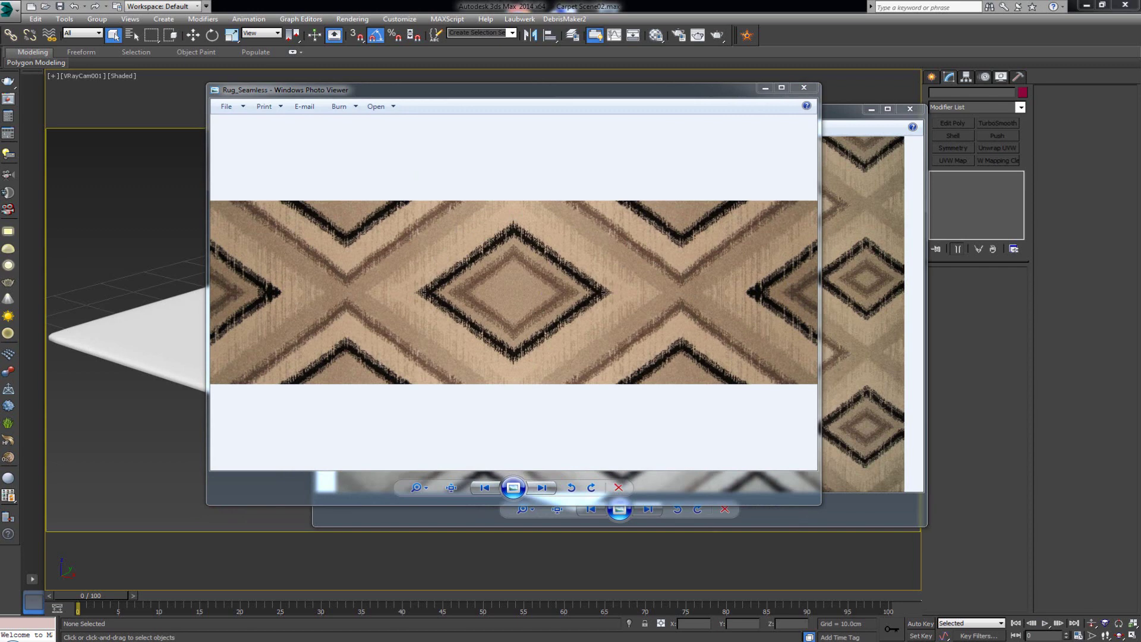
left_click_drag(1, 95, 444, 98)
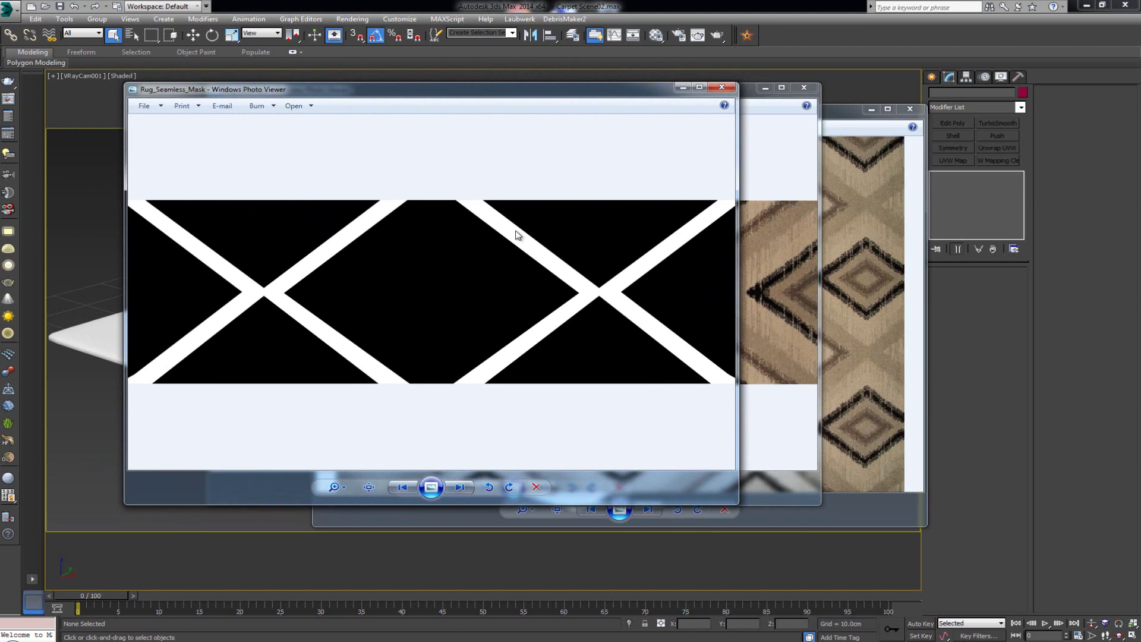
left_click(753, 223)
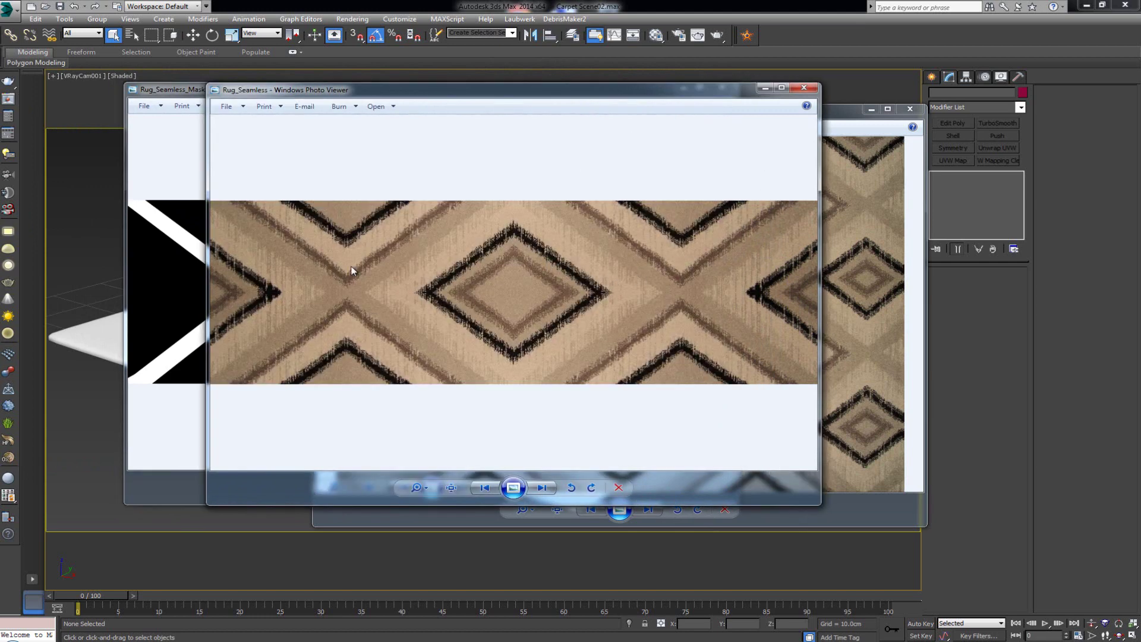
left_click(188, 306)
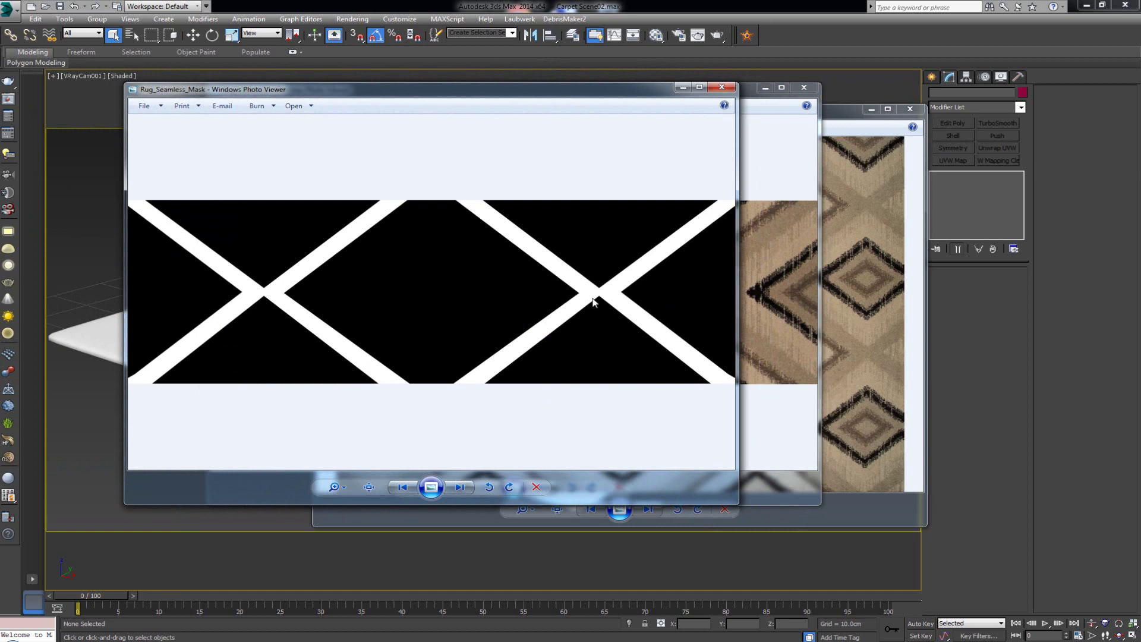
left_click(794, 273)
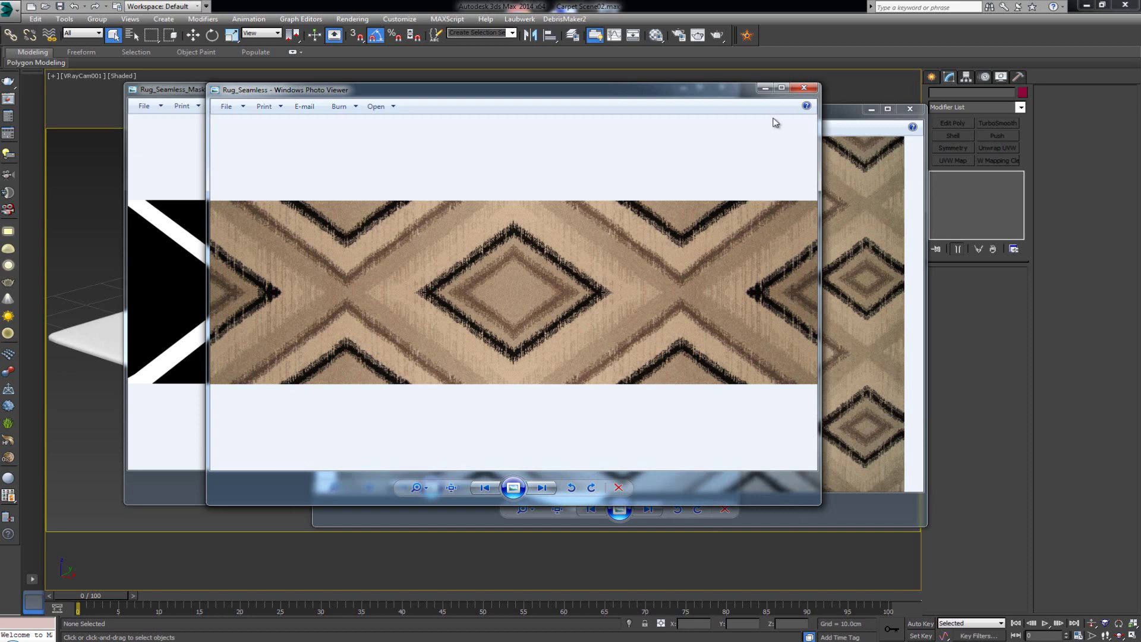
left_click(811, 89)
left_click(719, 89)
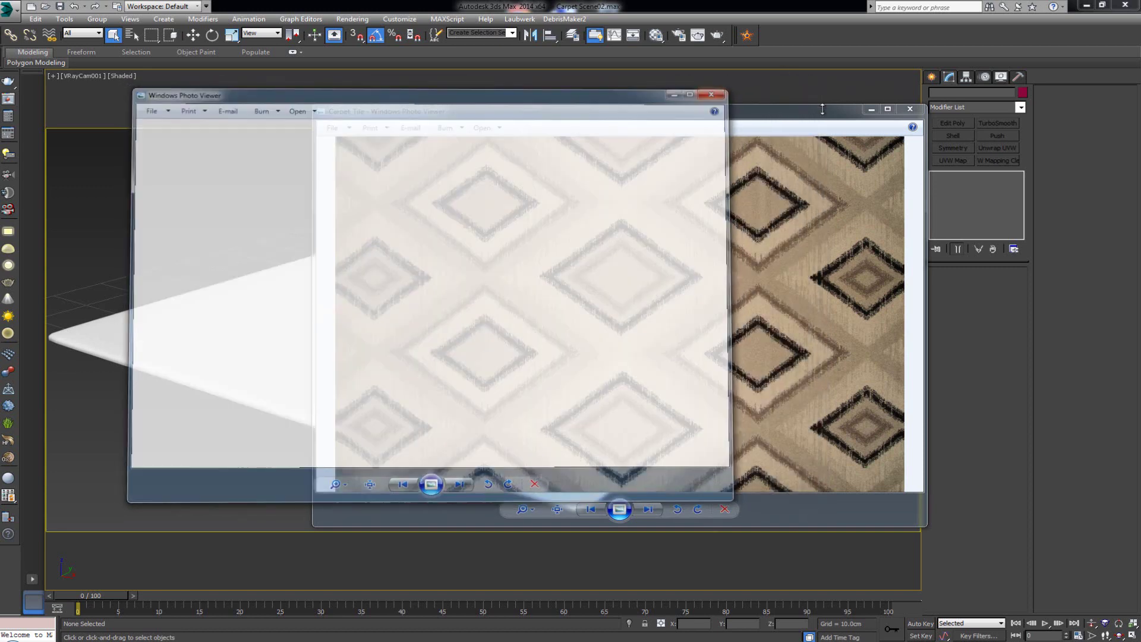
left_click(913, 110)
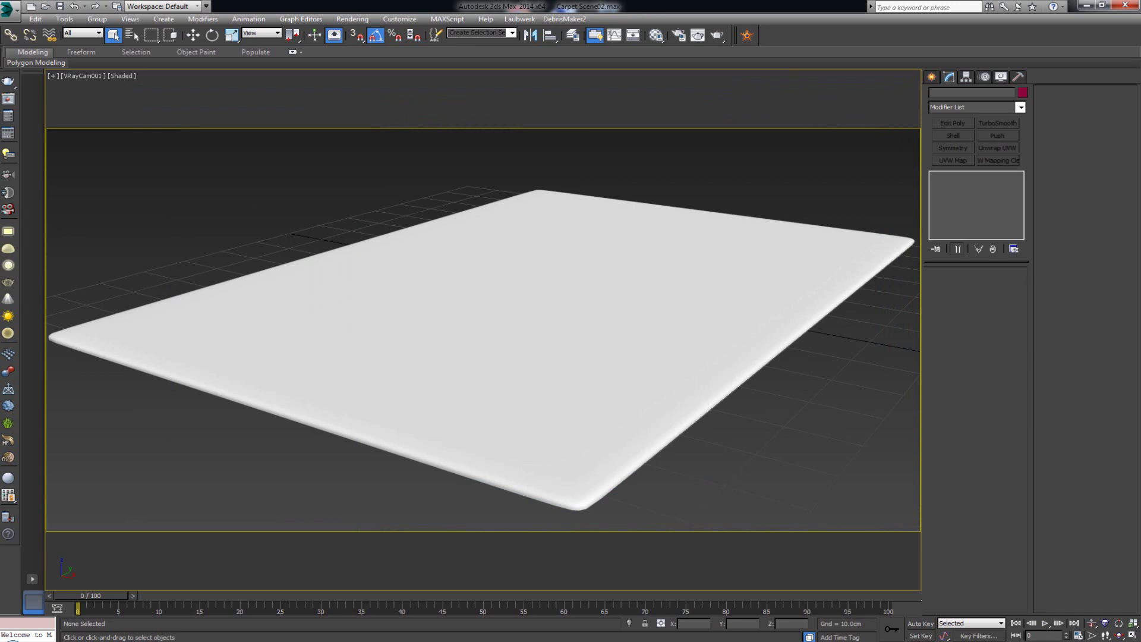
- Use the Rug_Seamless.jpg bitmap as the diffuse map of the rug's white VRay material
left_click(931, 77)
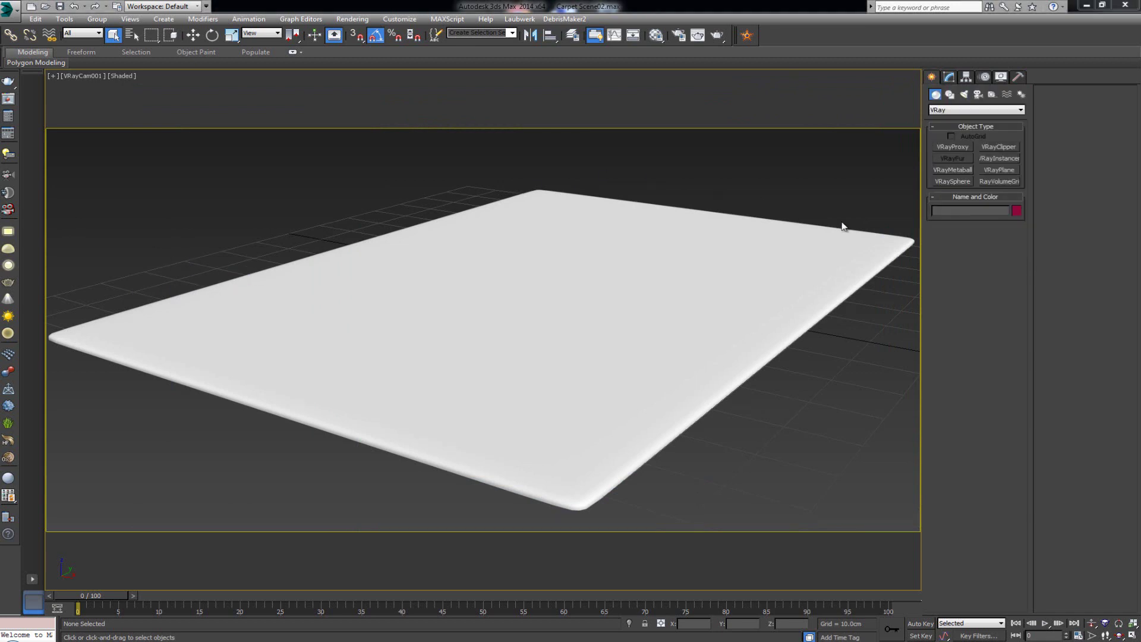
key("m")
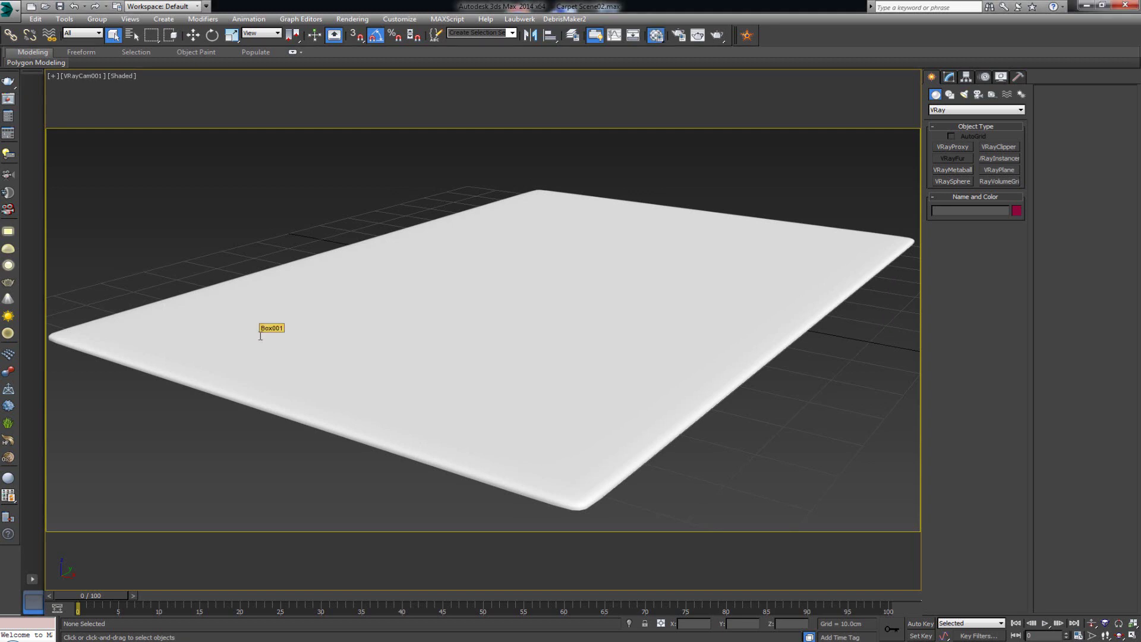
left_click_drag(129, 106, 102, 88)
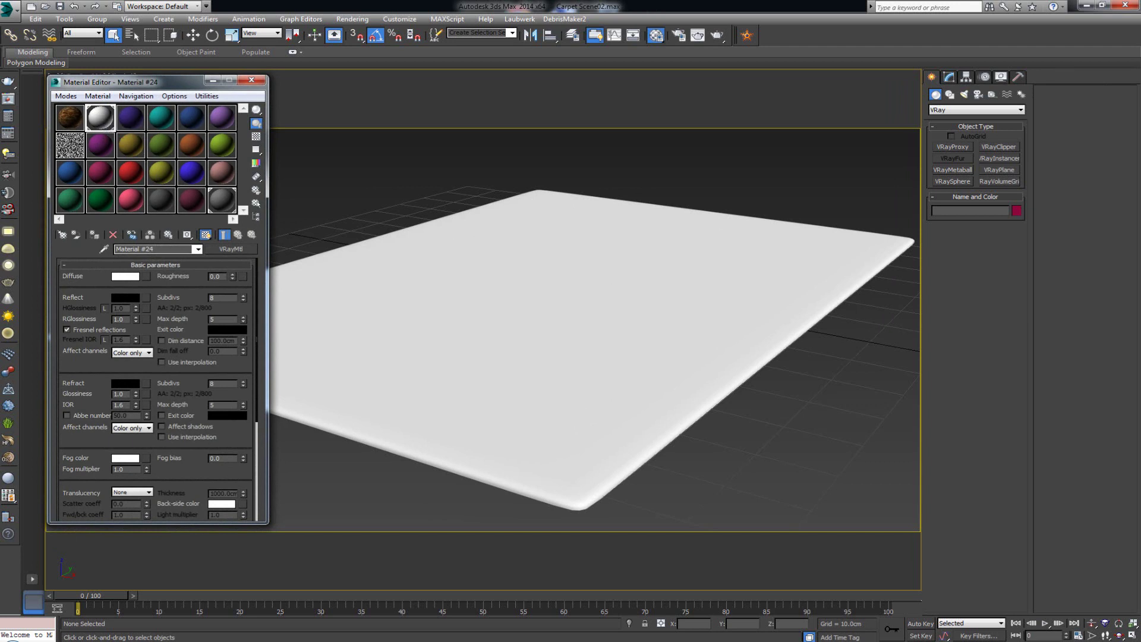
left_click_drag(127, 277, 145, 276)
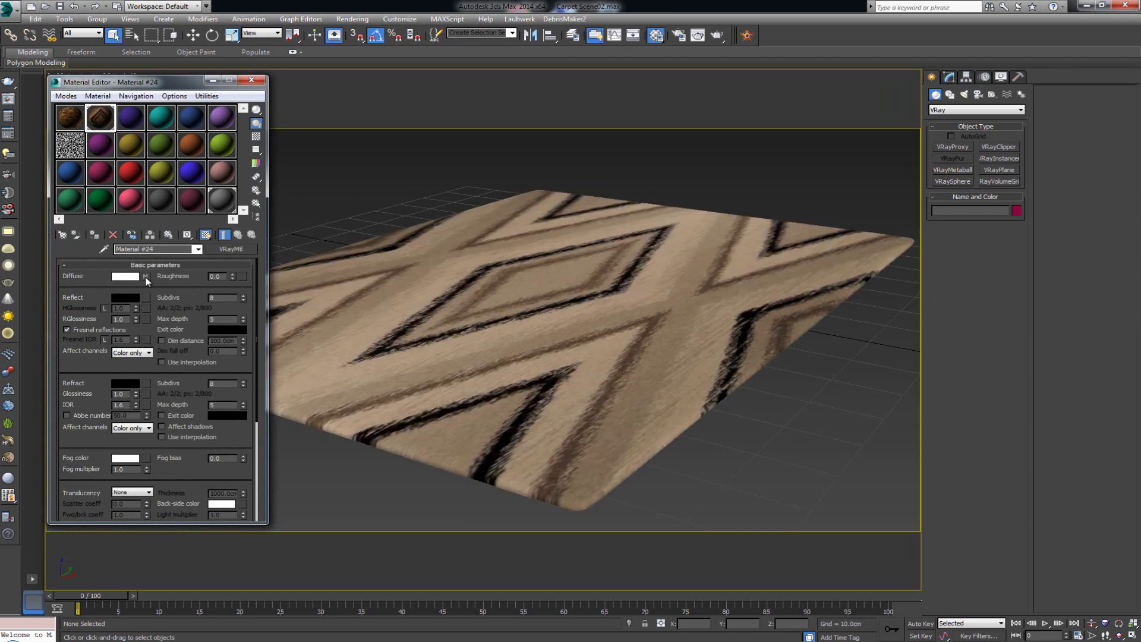
- Set the diffuse bitmap's tiling to 2.0 in U and 3.0 in V and close the material editor
left_click(145, 276)
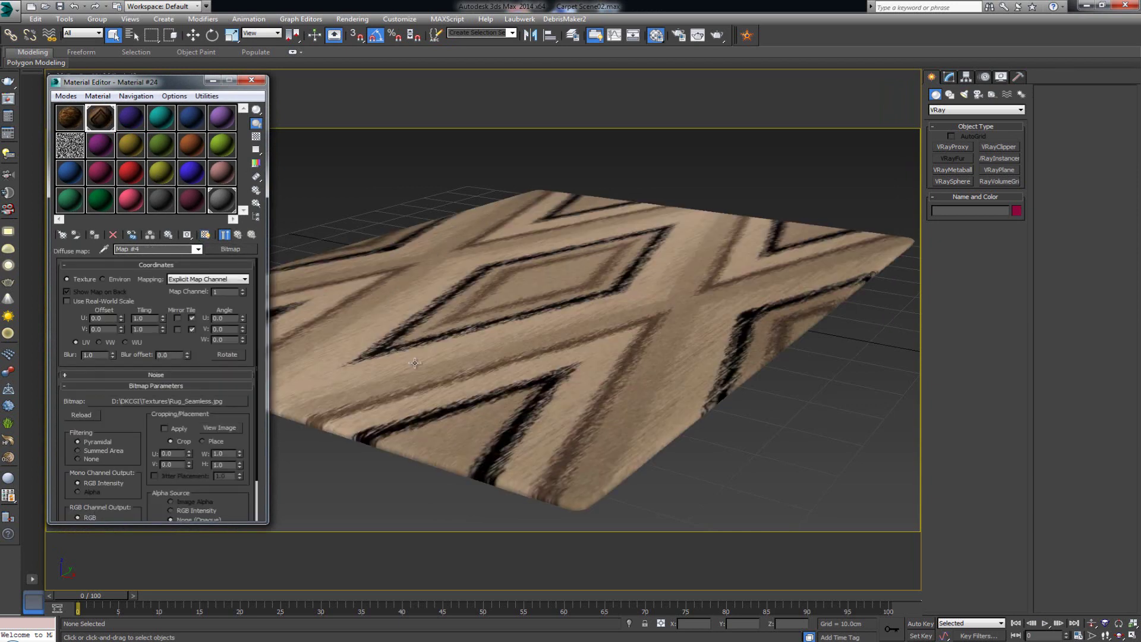
double_click(142, 317)
type("2")
key("Tab")
type("3")
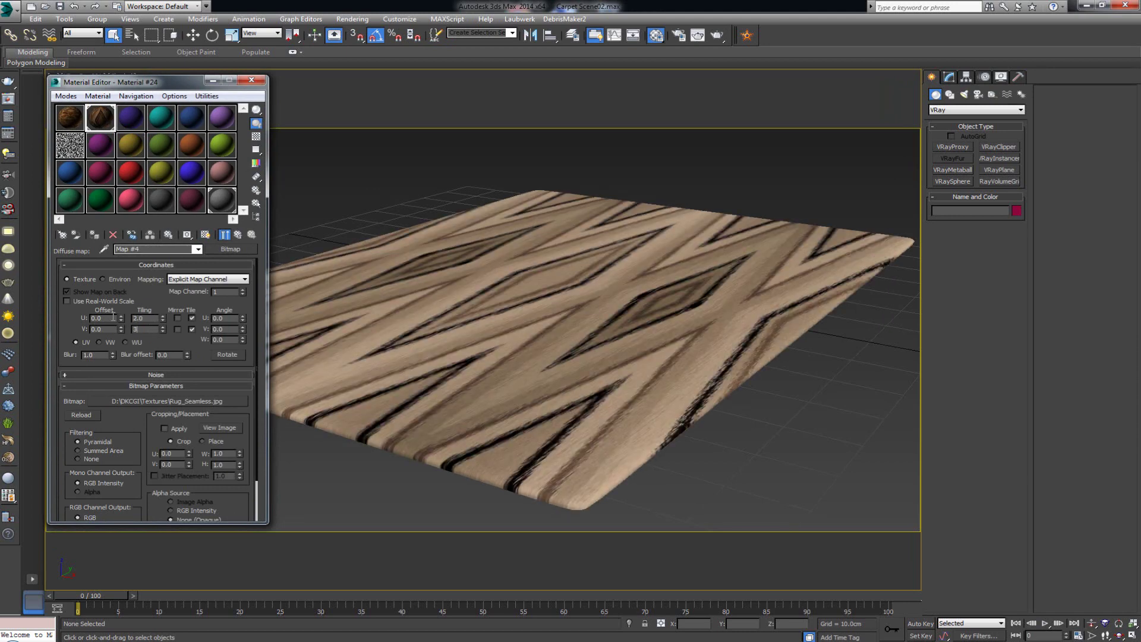
key("Return")
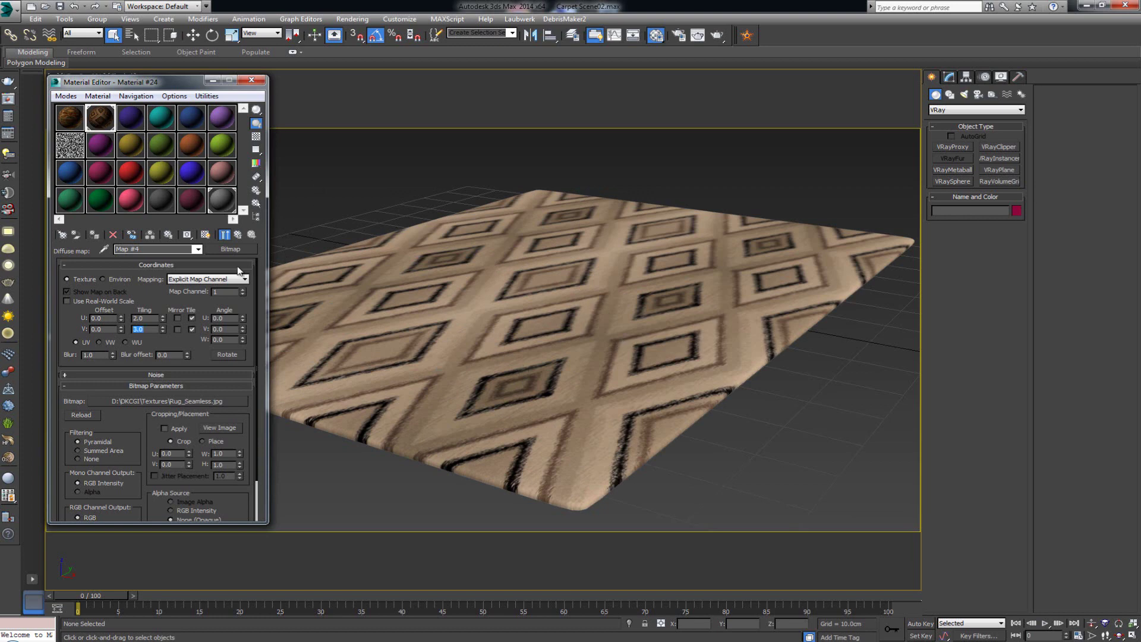
left_click(238, 236)
left_click(251, 80)
- Select the rug and add a VRayFur object with the rug as its source
left_click_drag(383, 192, 335, 213)
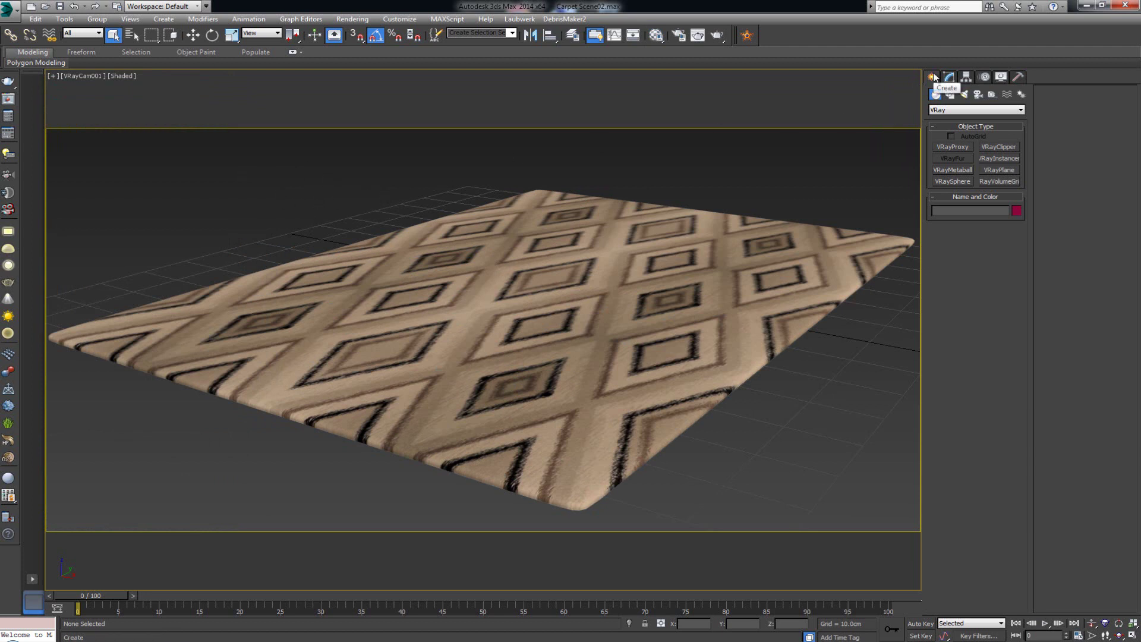
left_click(946, 109)
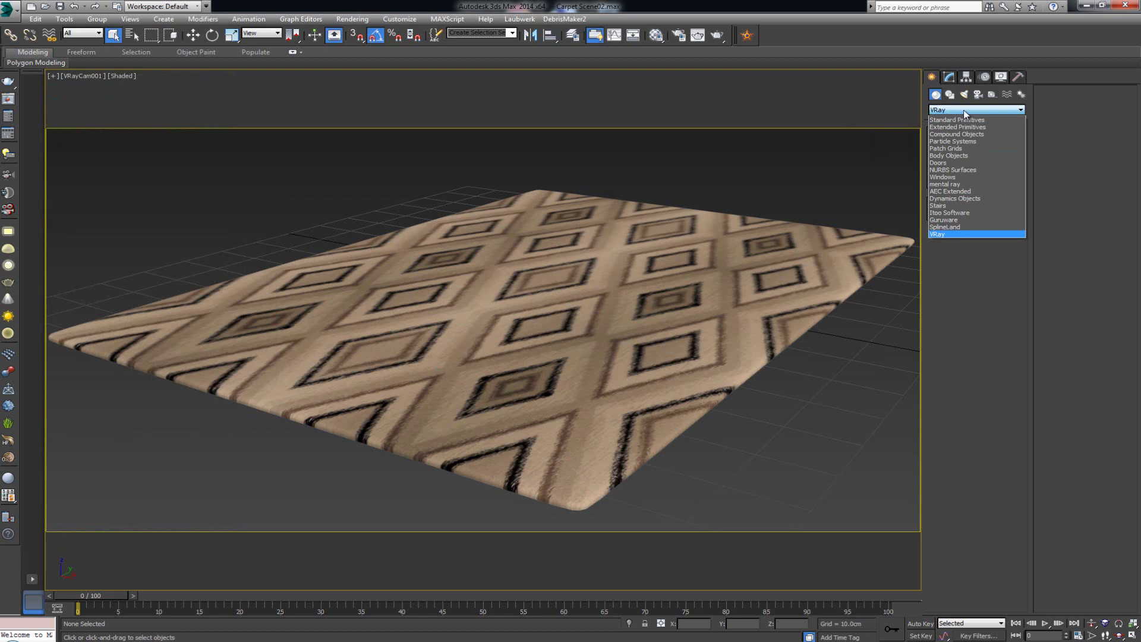
left_click(948, 234)
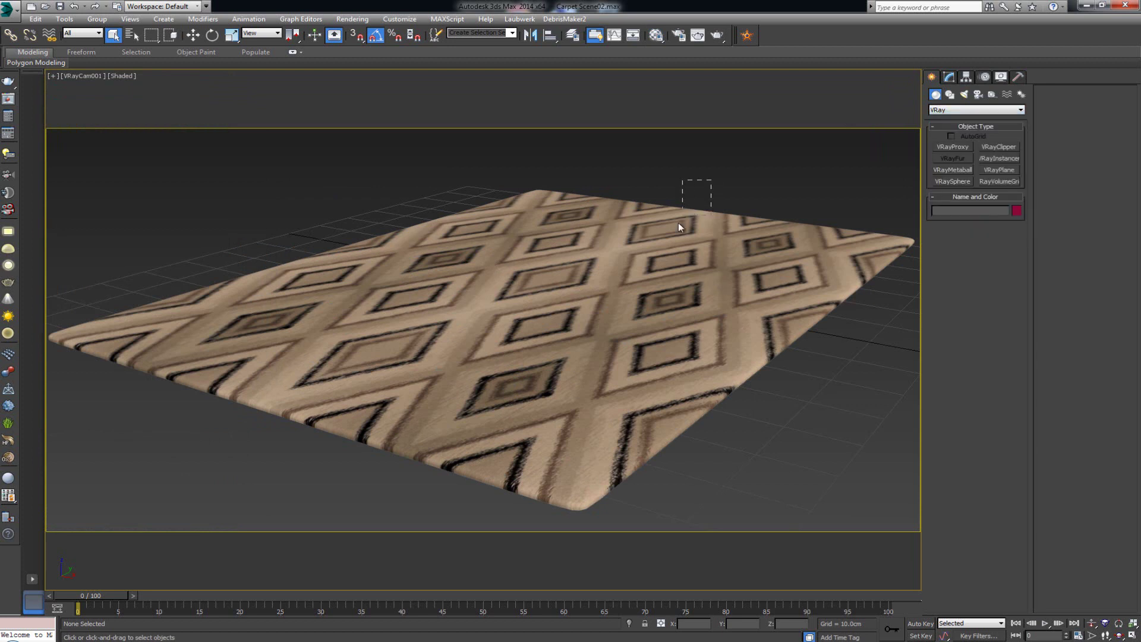
left_click_drag(678, 222, 679, 225)
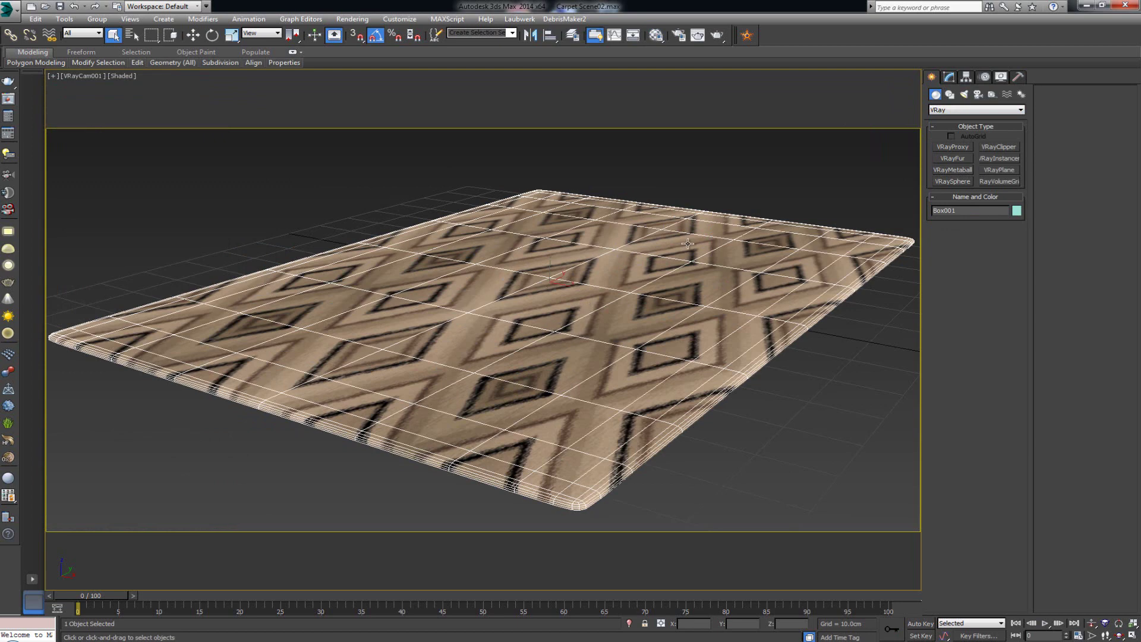
left_click(958, 158)
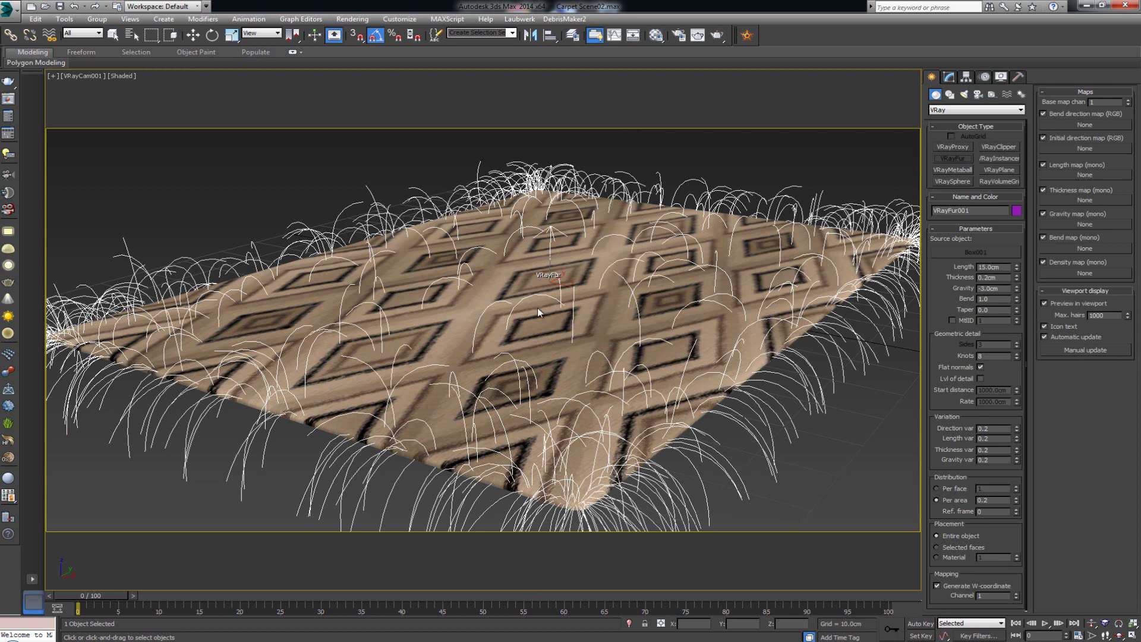
- Render the camera view with the default fur and inspect the fur's object color palette without changing it
left_click(949, 77)
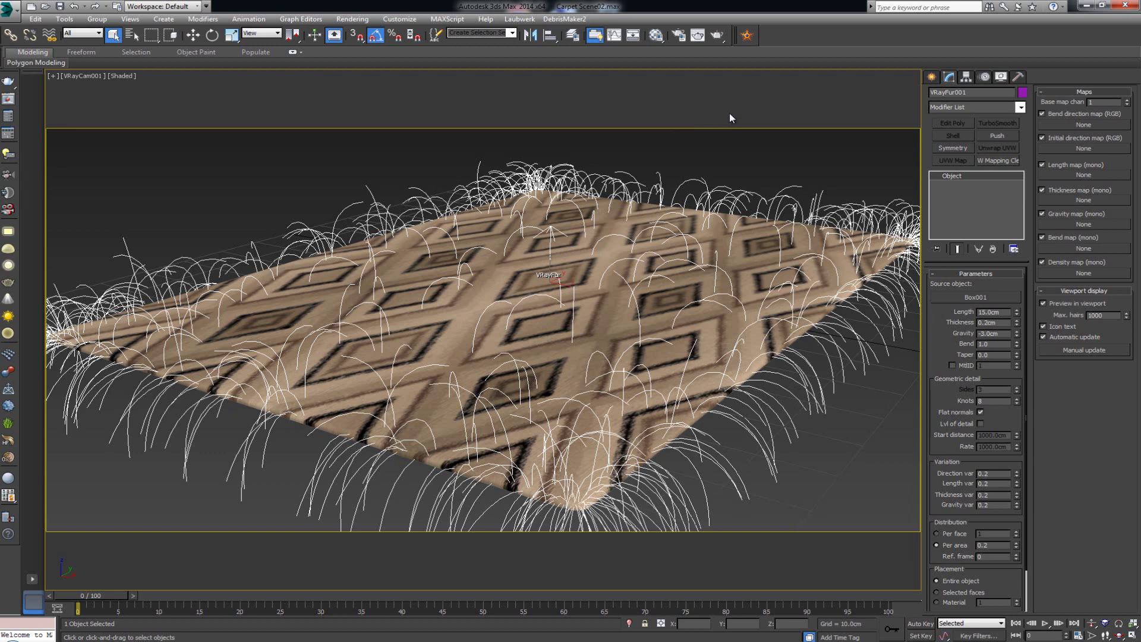
left_click(716, 35)
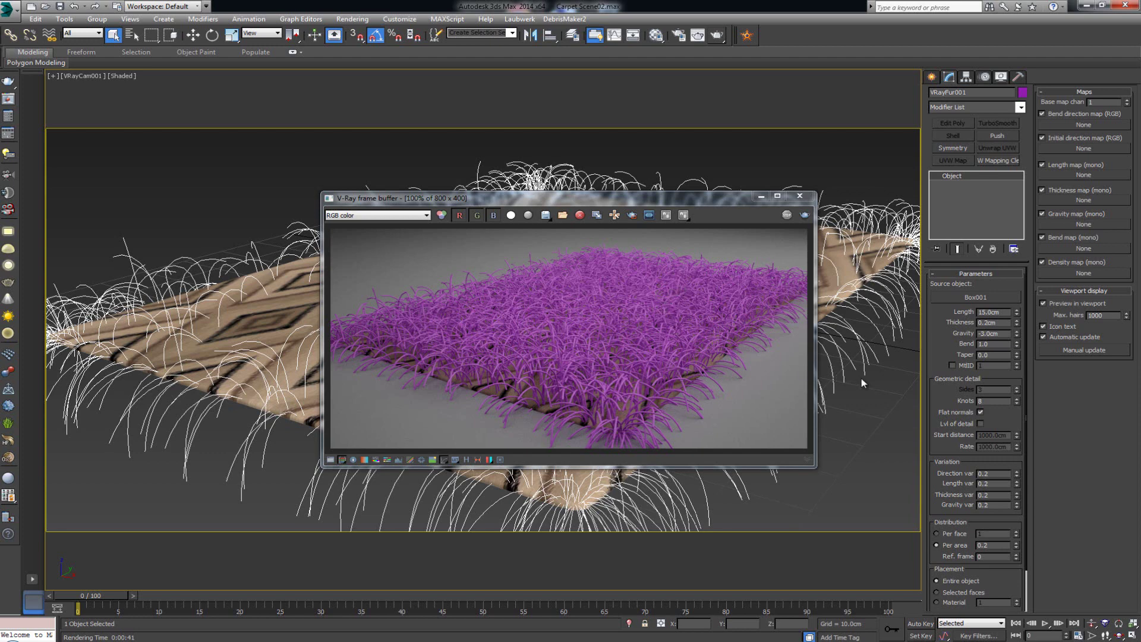
left_click(1022, 92)
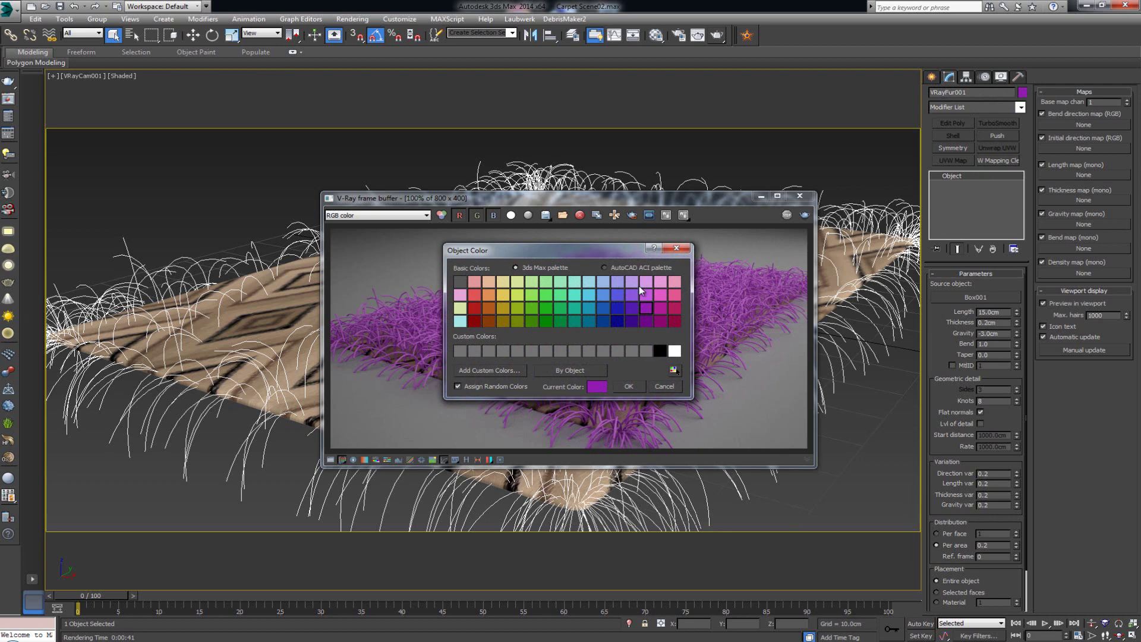
left_click(677, 248)
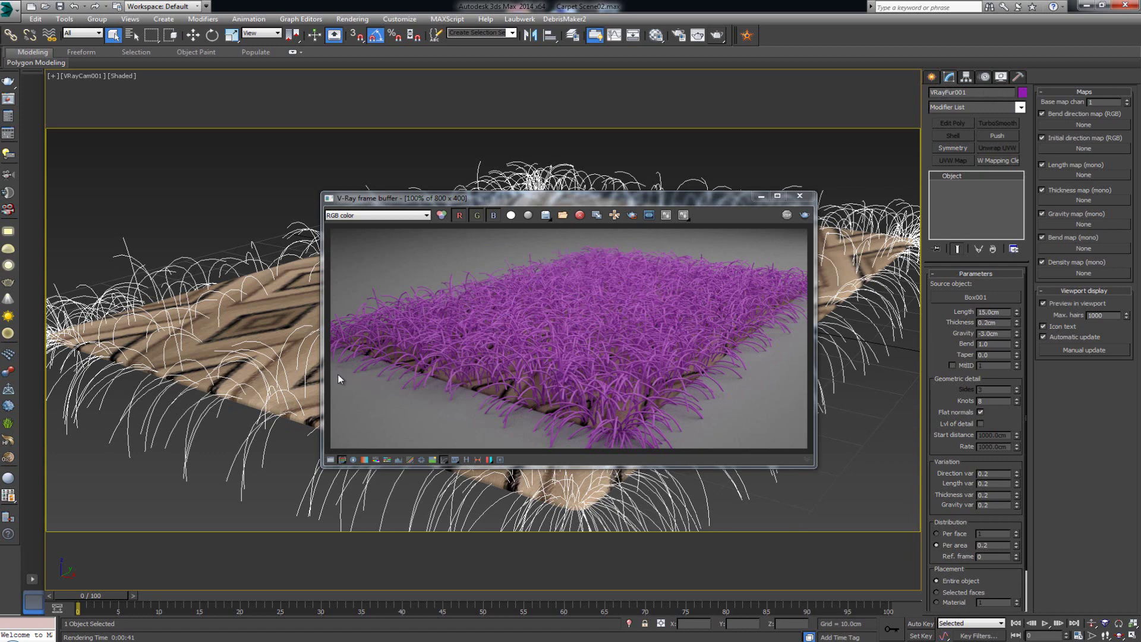
- Assign the rug's textured material to the VRayFur object and render the view again
mouse_move(487, 198)
left_mouse_down()
mouse_move(677, 175)
mouse_move(478, 134)
left_mouse_up()
left_click_drag(832, 489, 753, 441)
key("m")
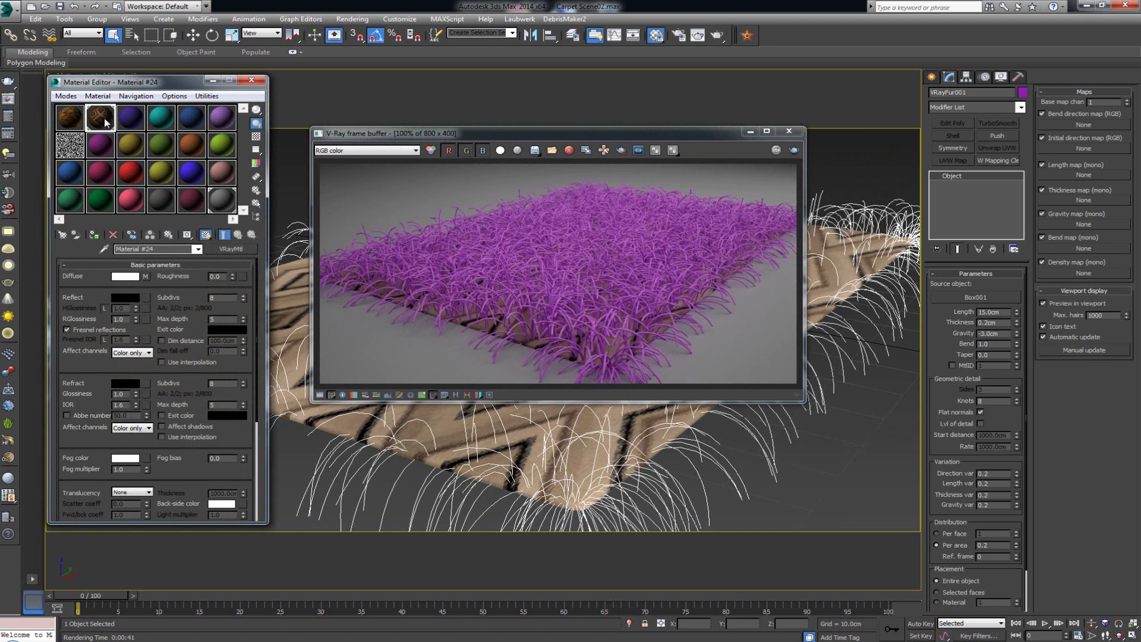
left_click(94, 237)
left_click(251, 80)
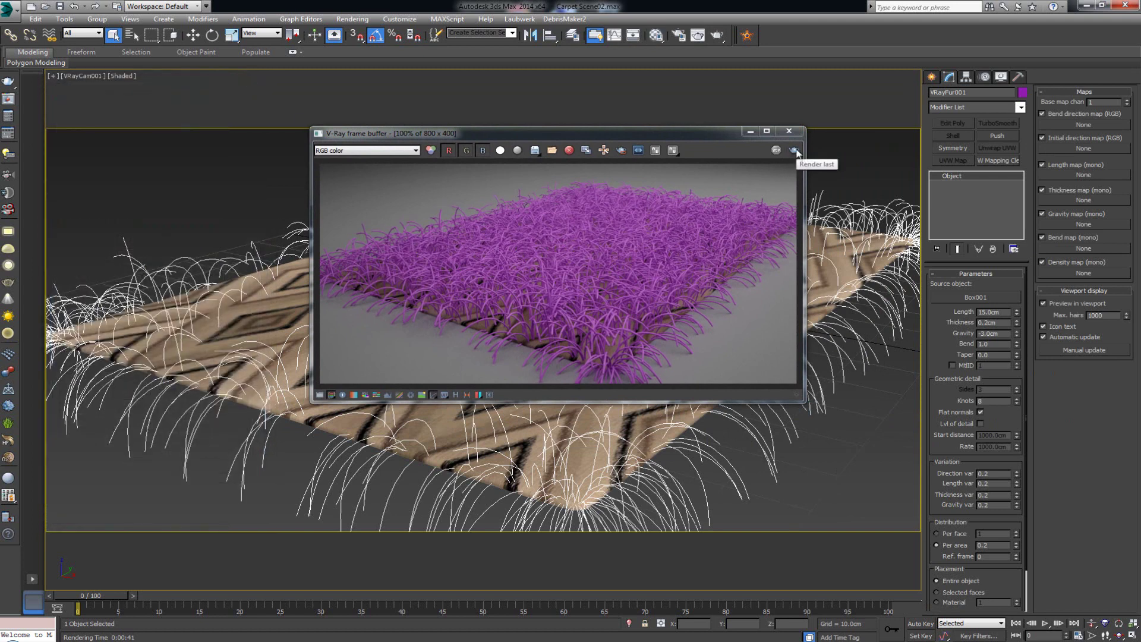
left_click(794, 151)
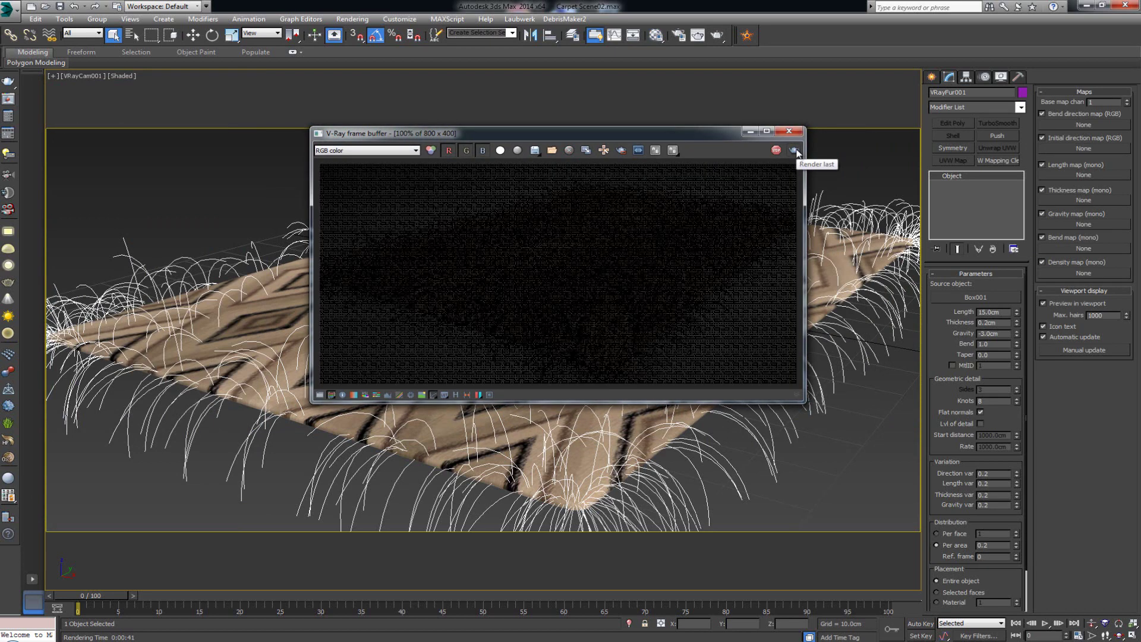
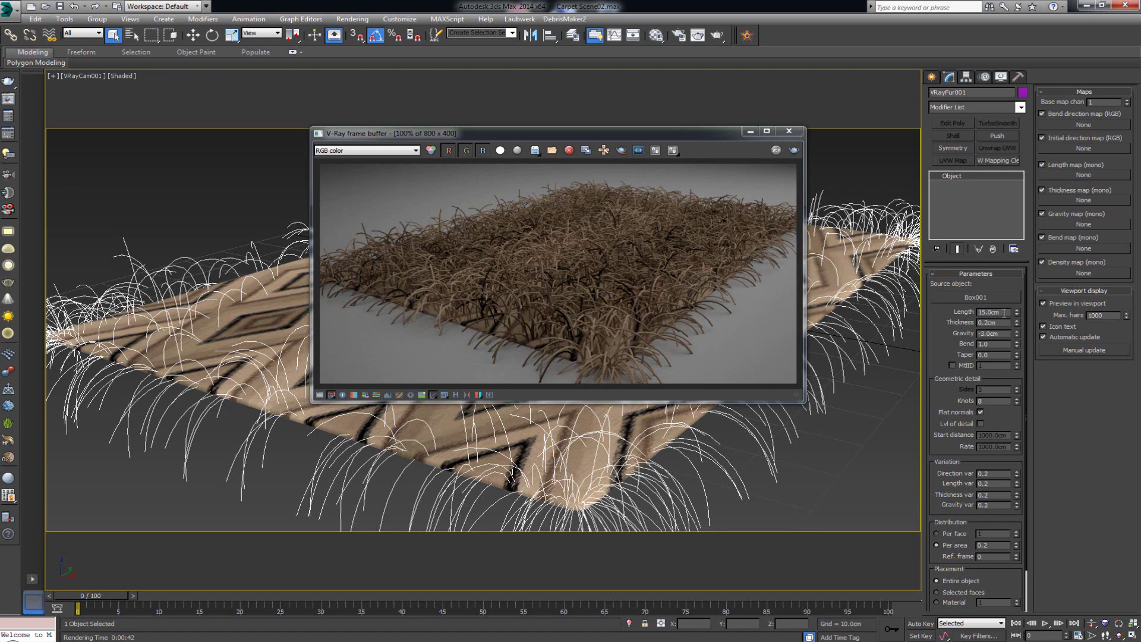
- Set the fur length to 2.0 cm and re-render the rug to examine the strands up close
left_click_drag(999, 311, 976, 309)
type("2")
key("Return")
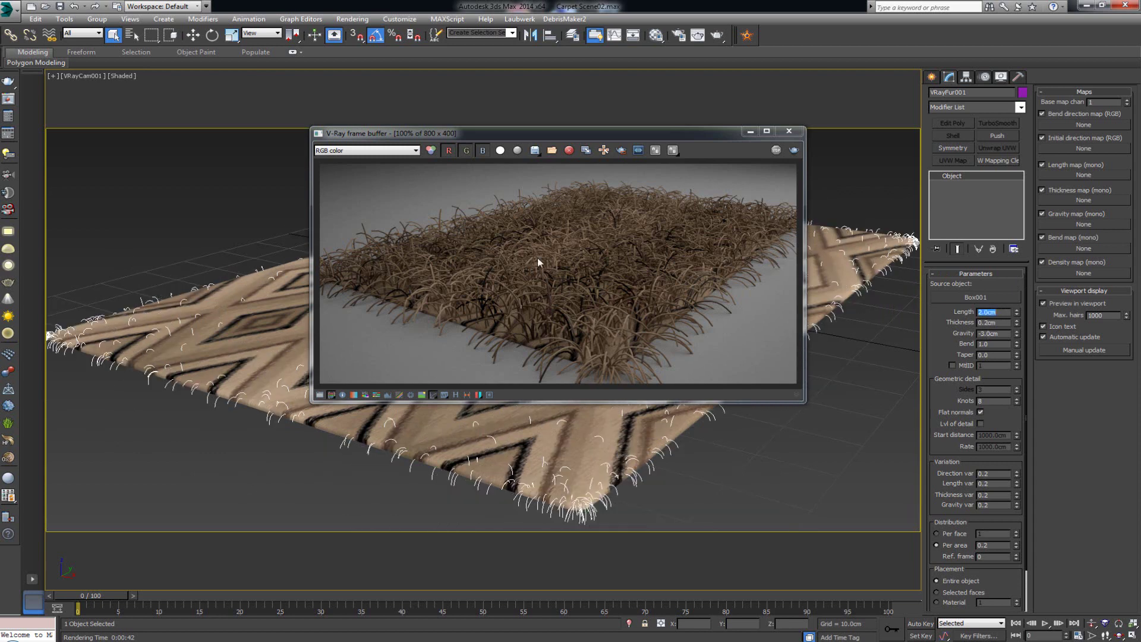
left_click_drag(625, 139, 593, 125)
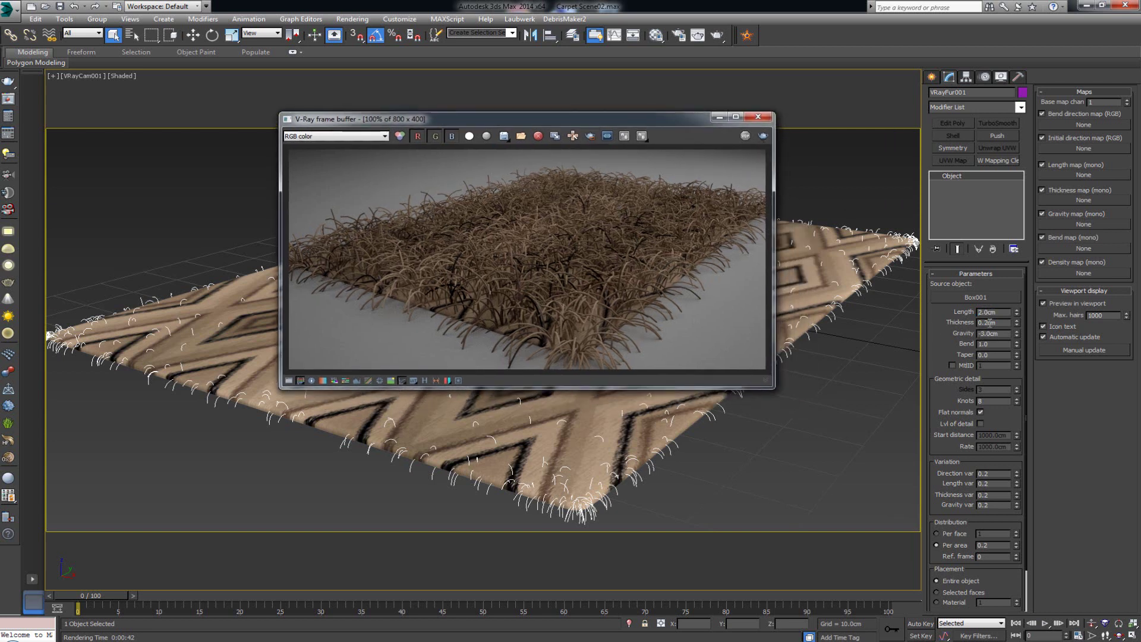
left_click(763, 137)
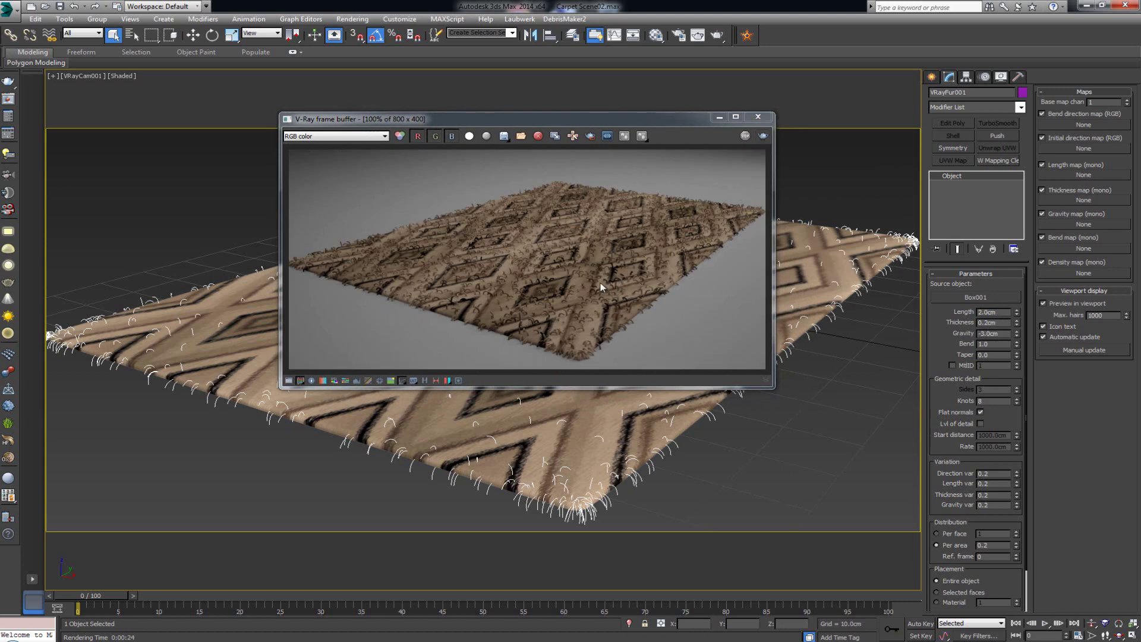
left_click(520, 278)
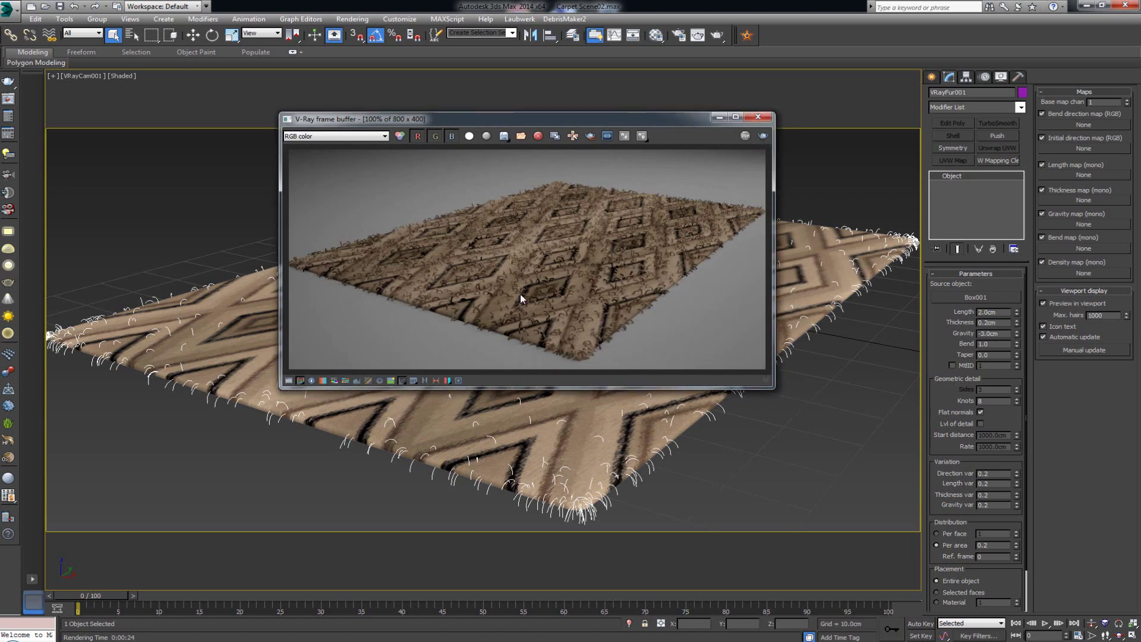
scroll(520, 296, "up", 1)
scroll(520, 296, "up", 1)
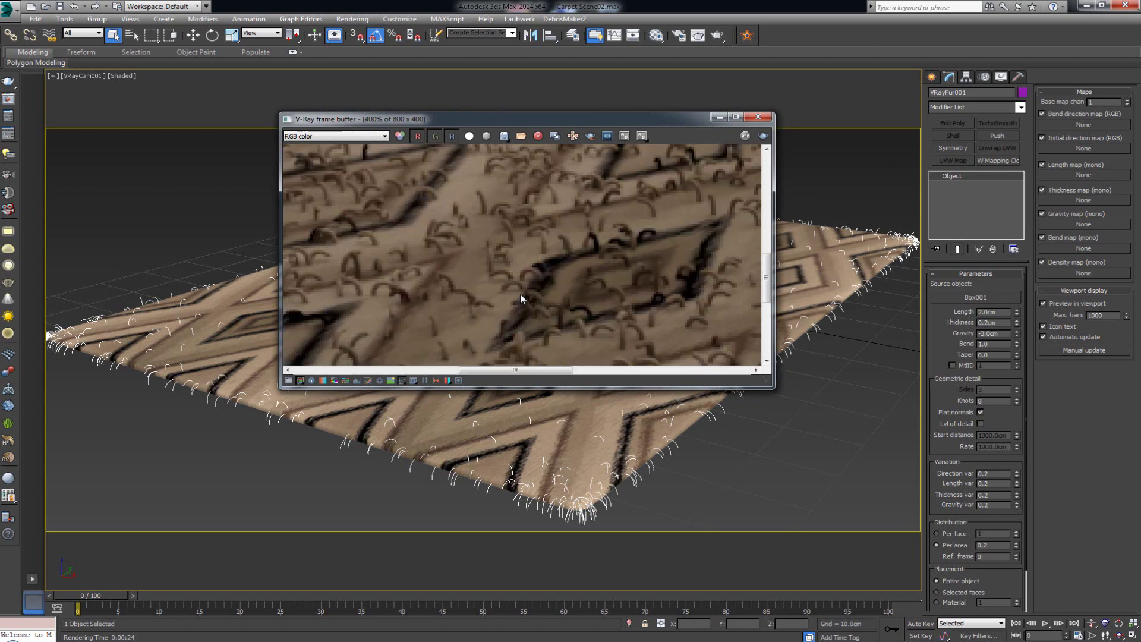
scroll(520, 294, "down", 2)
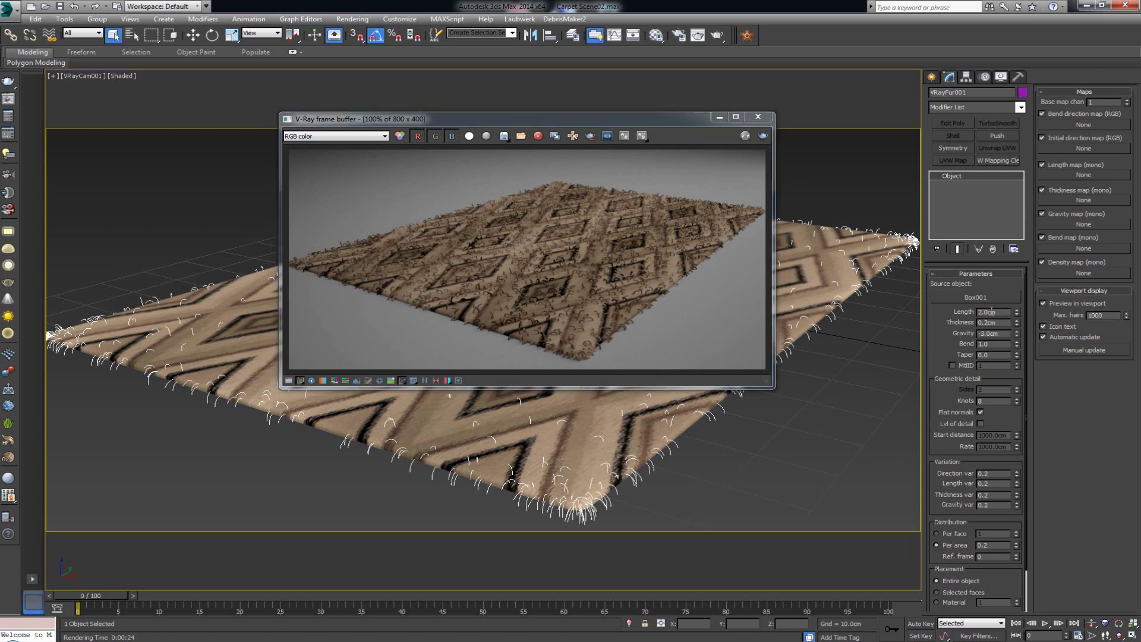
- Set the fur thickness to 0.1 cm, re-render the rug and check the thinner strands
double_click(991, 309)
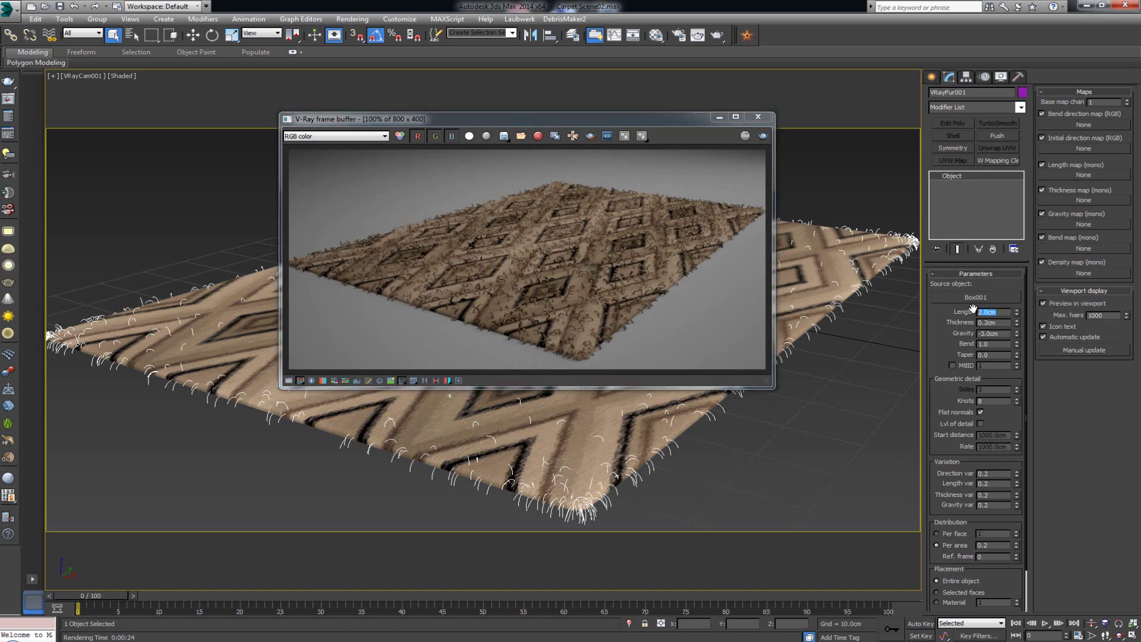
left_click(1000, 322)
double_click(991, 322)
type("1")
key("Return")
left_click(766, 136)
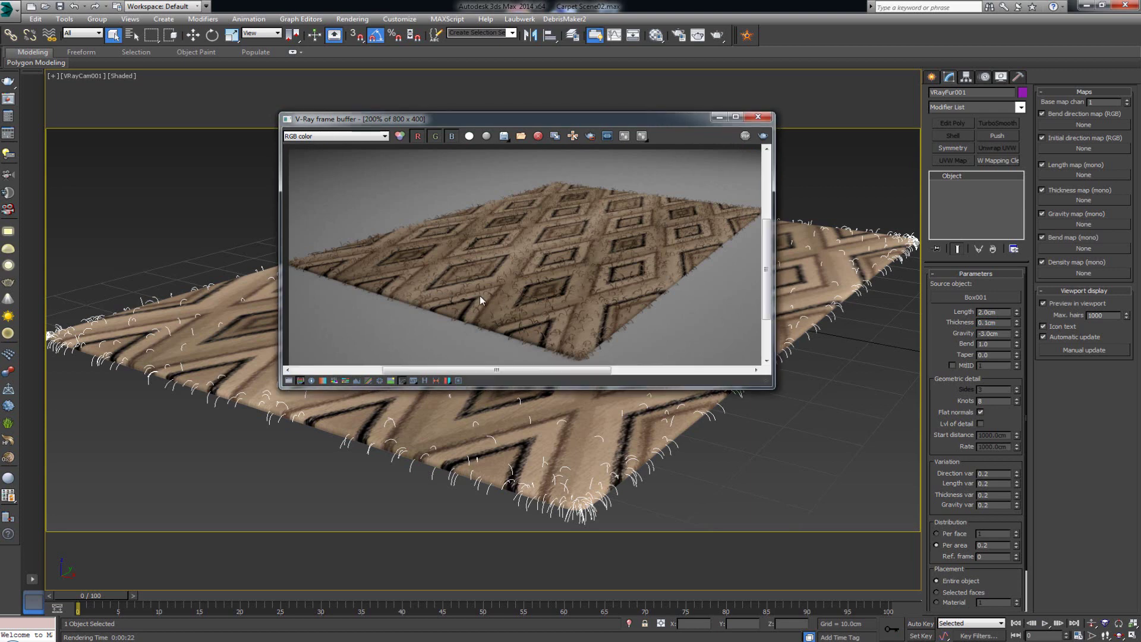
scroll(480, 297, "up", 2)
scroll(476, 289, "down", 2)
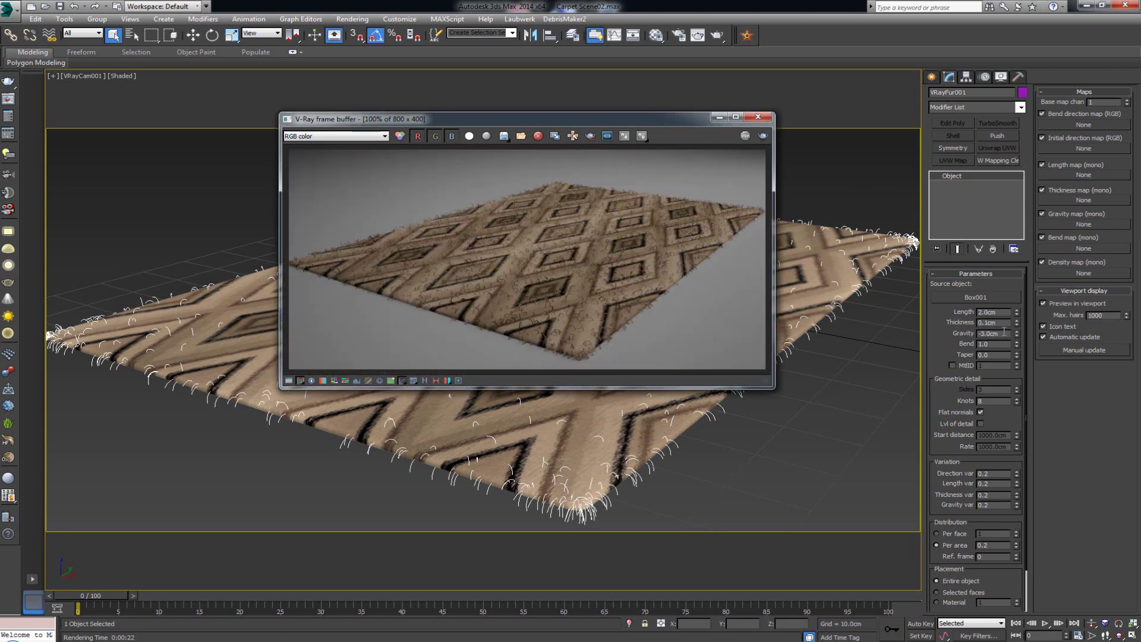
- Check the strands' curl along the rug's edge in the render and set the fur's gravity to 0.0 cm
left_click_drag(1006, 334, 974, 326)
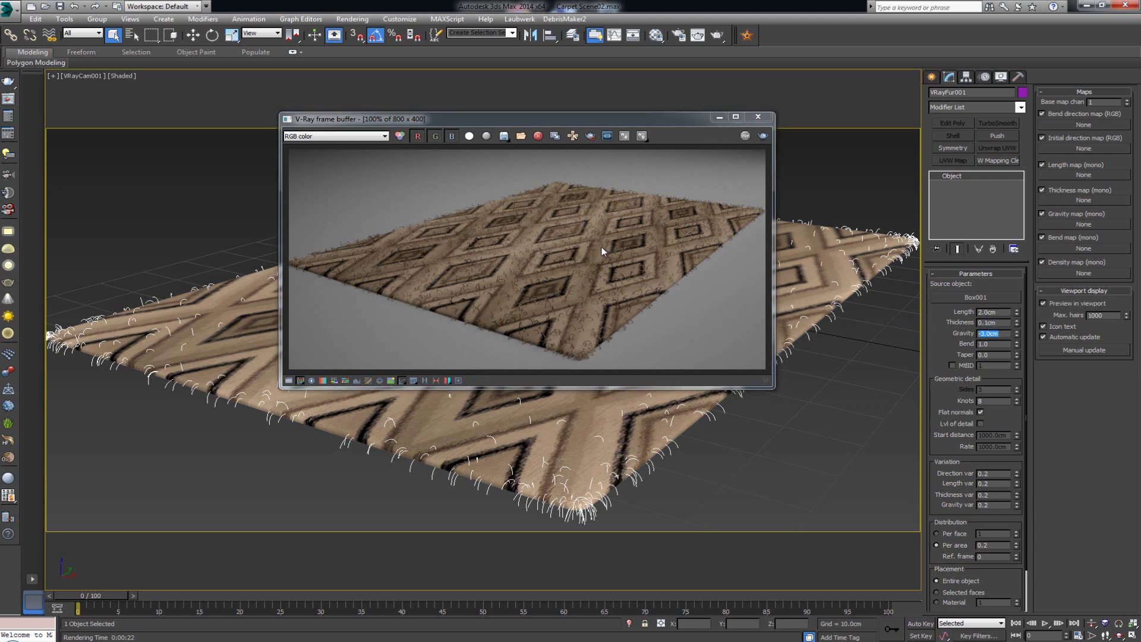
left_click(370, 240)
scroll(369, 240, "up", 4)
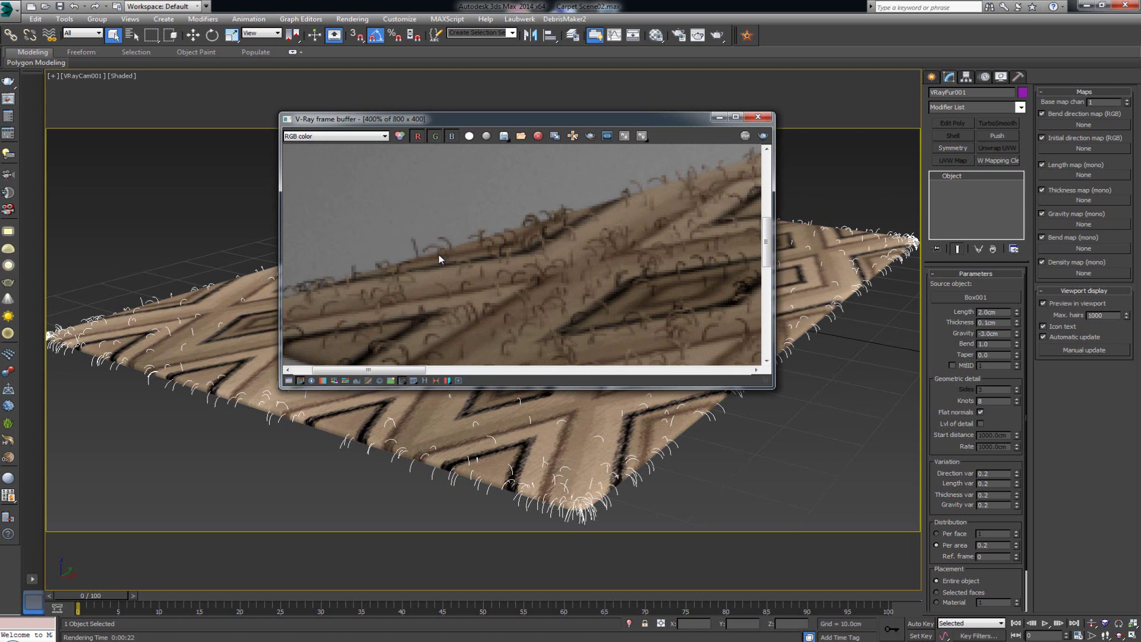
left_click(992, 343)
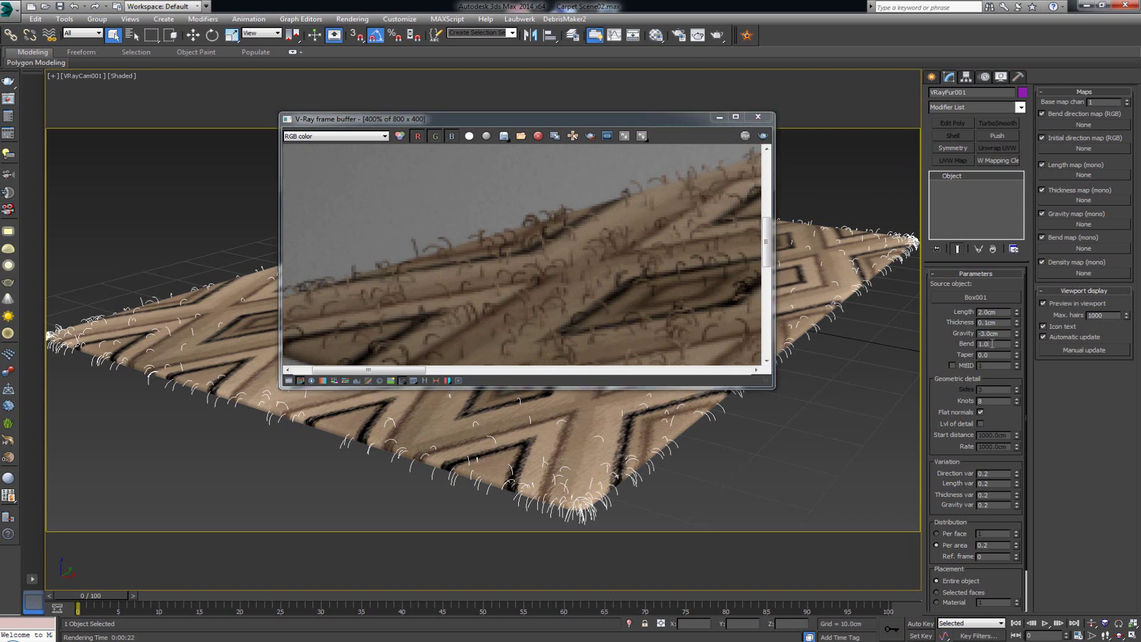
left_click_drag(992, 343, 977, 334)
type("0")
key("Return")
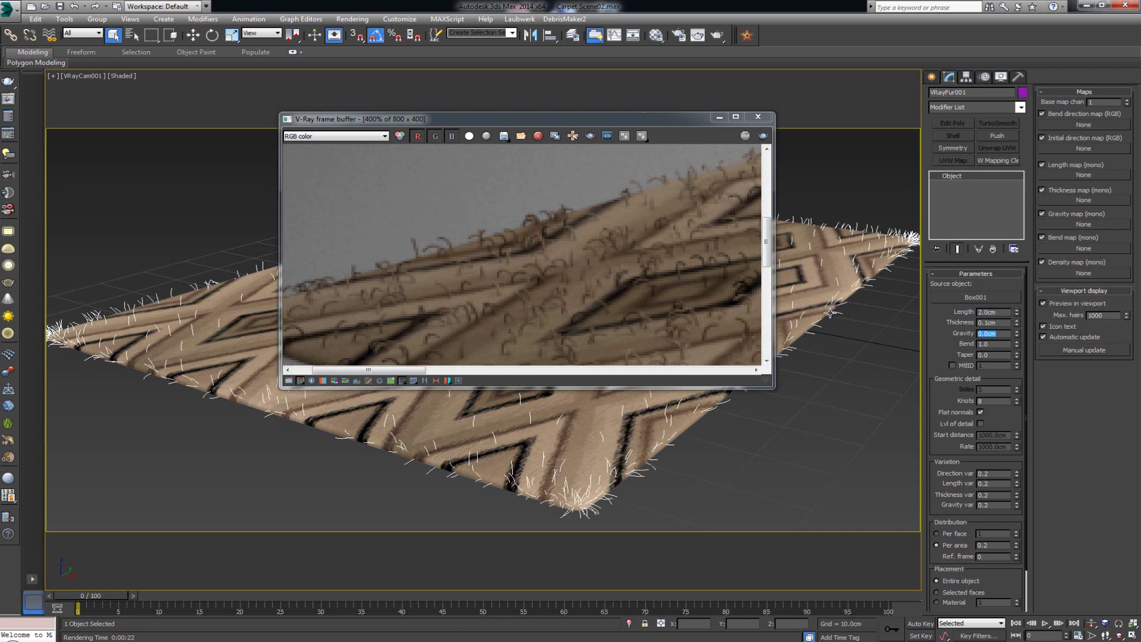
- Move the render window clear of the rug in the viewport and re-render with the new gravity
left_click(665, 420)
left_click_drag(621, 116, 522, 77)
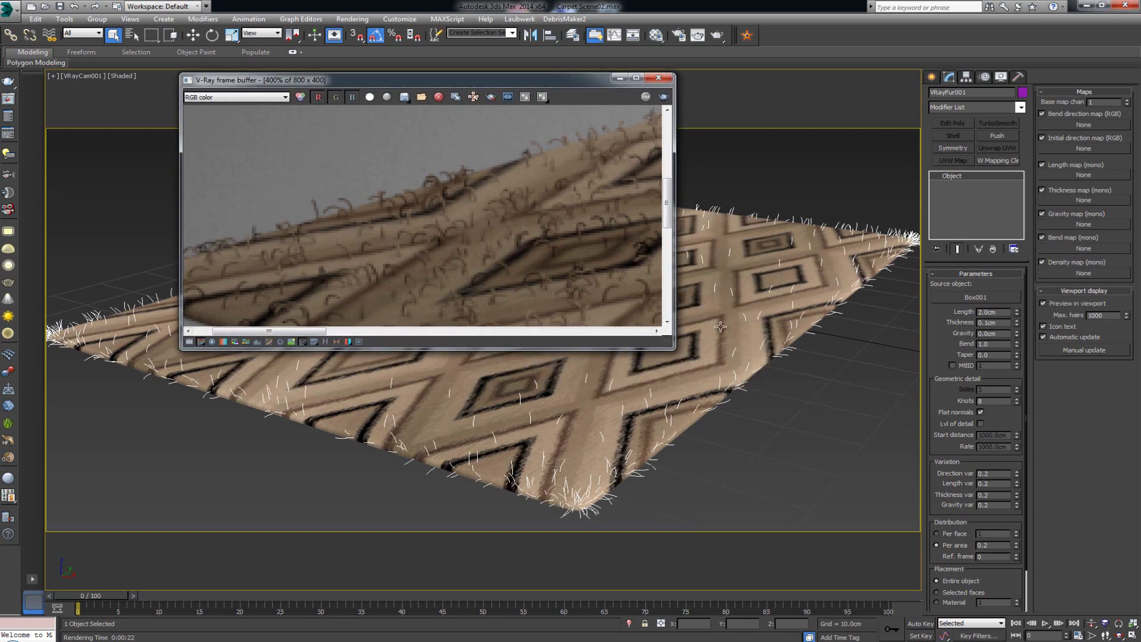
double_click(543, 254)
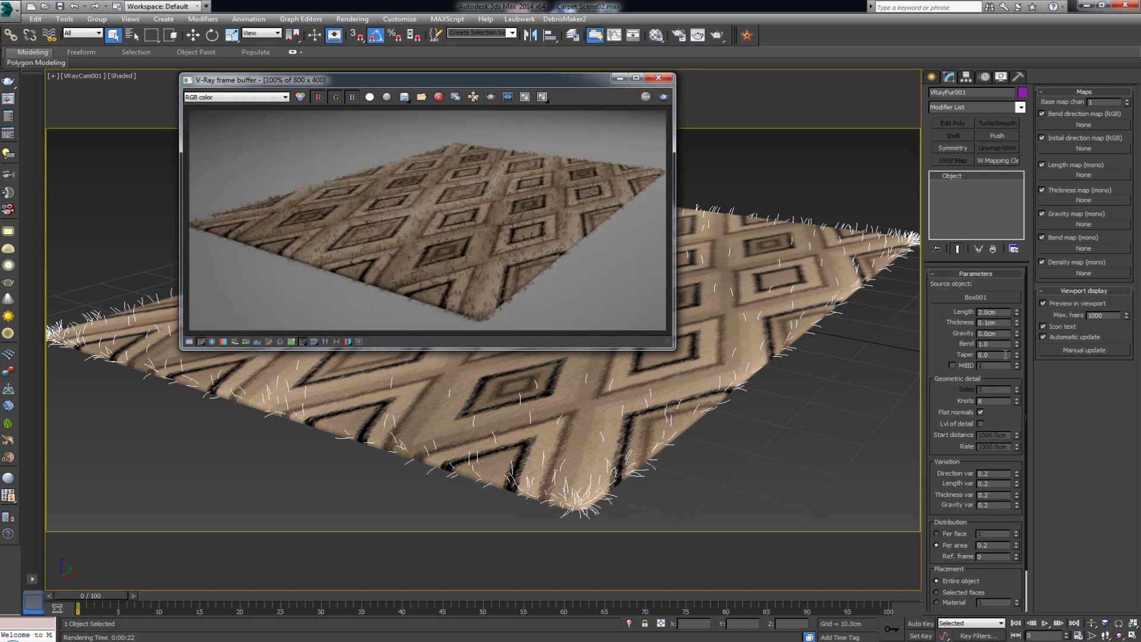
left_click_drag(996, 333, 967, 331)
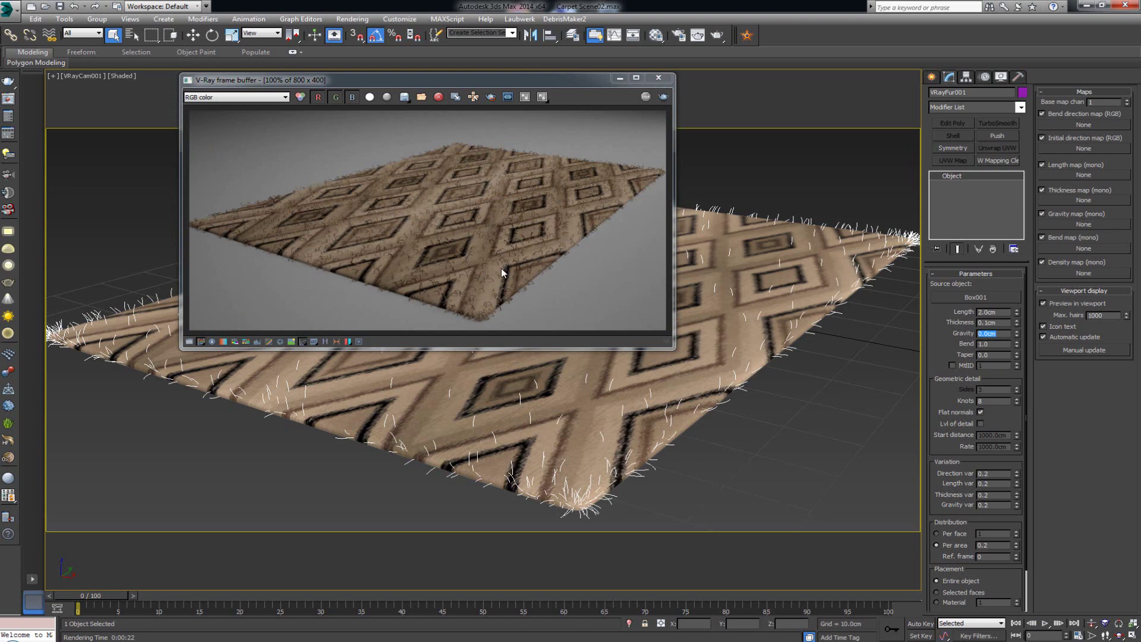
left_click(664, 97)
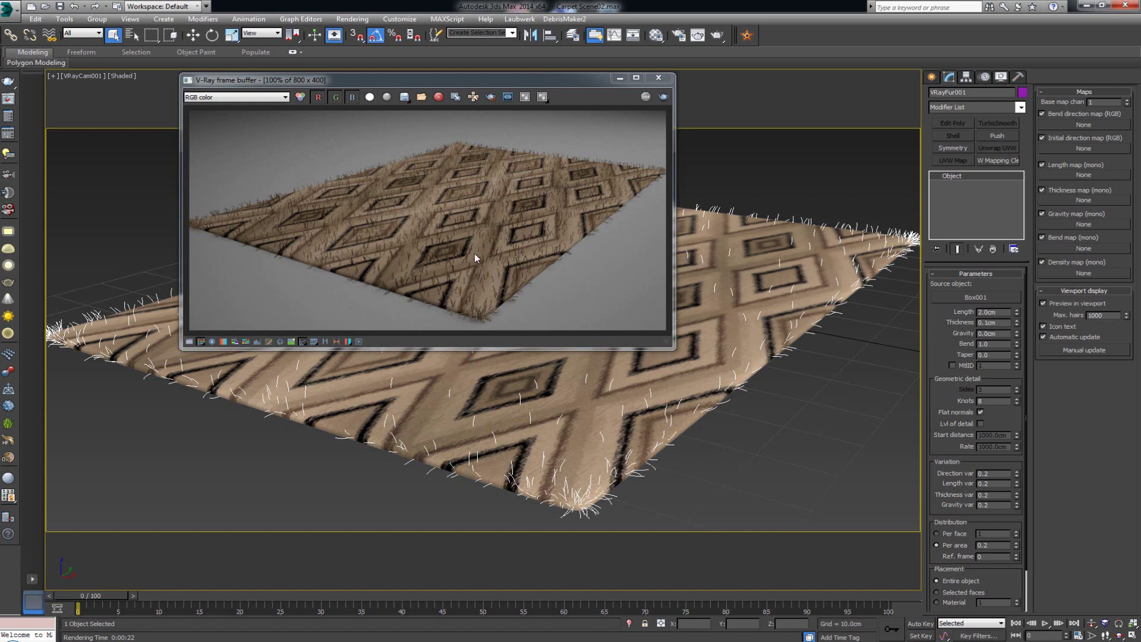
- Set the fur's per-area distribution to 1.0 and re-render the rug
left_click_drag(953, 522, 955, 484)
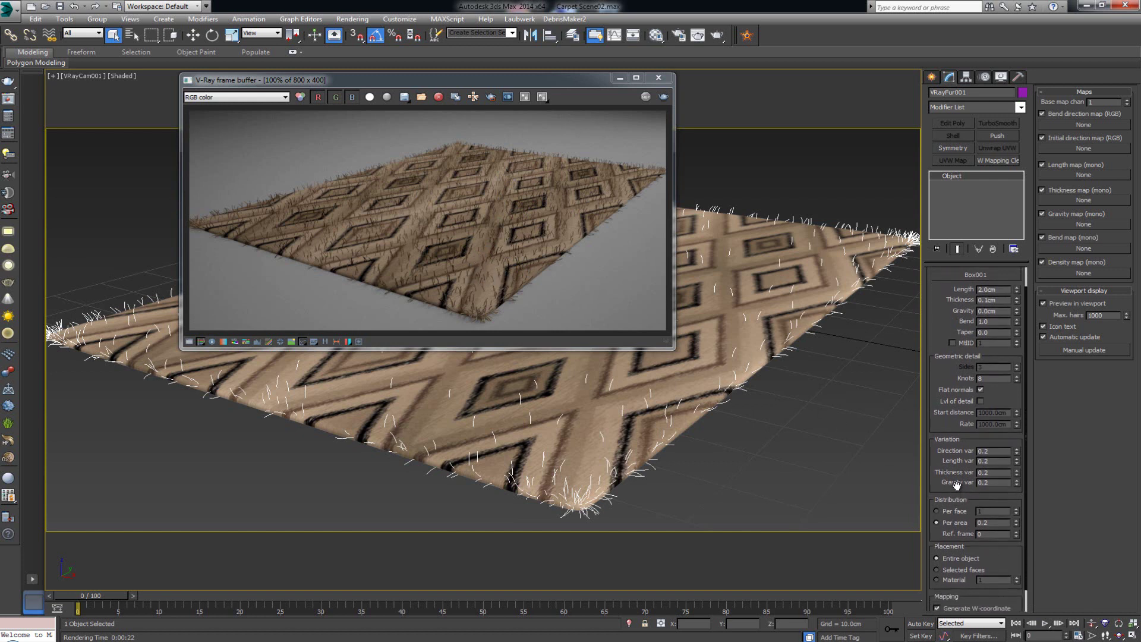
scroll(956, 485, "down", 1)
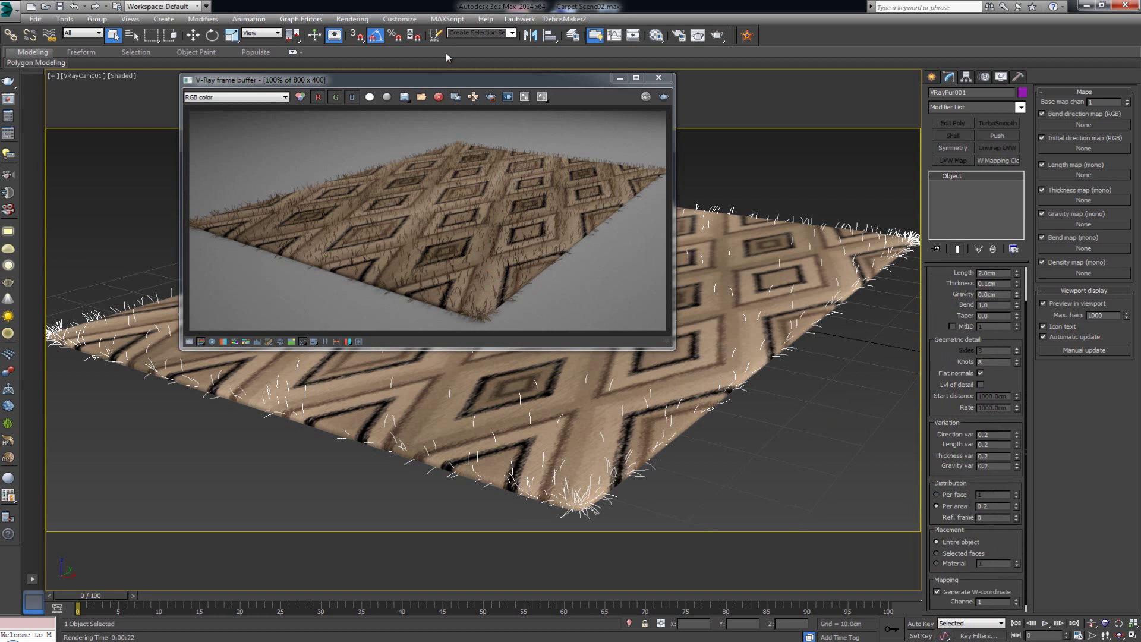
left_click_drag(449, 86, 377, 128)
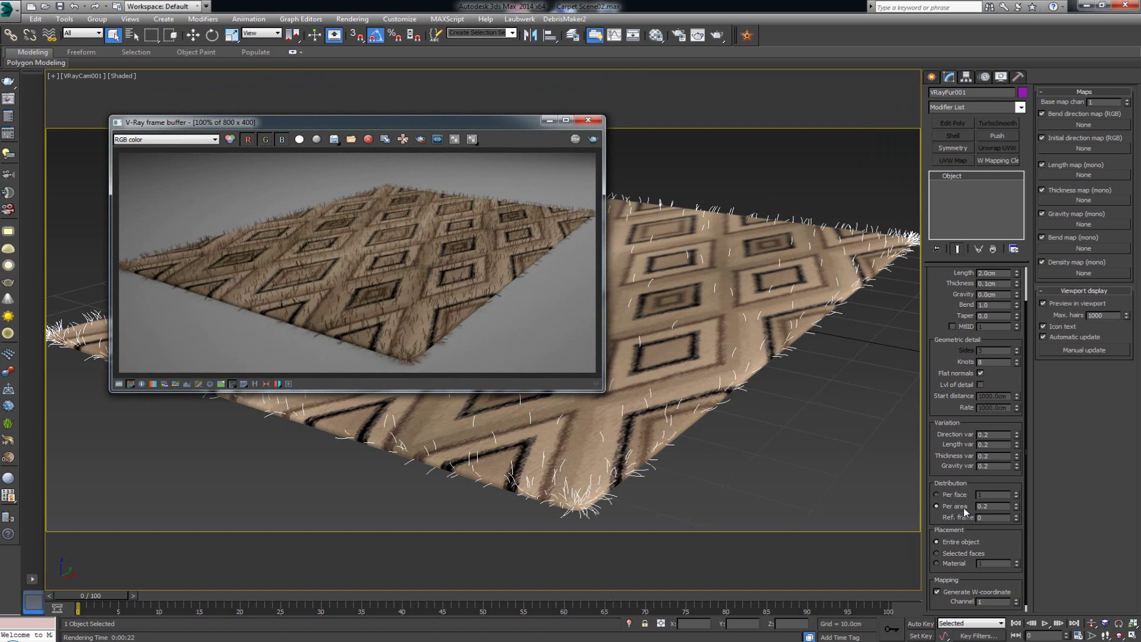
left_click_drag(991, 506, 972, 507)
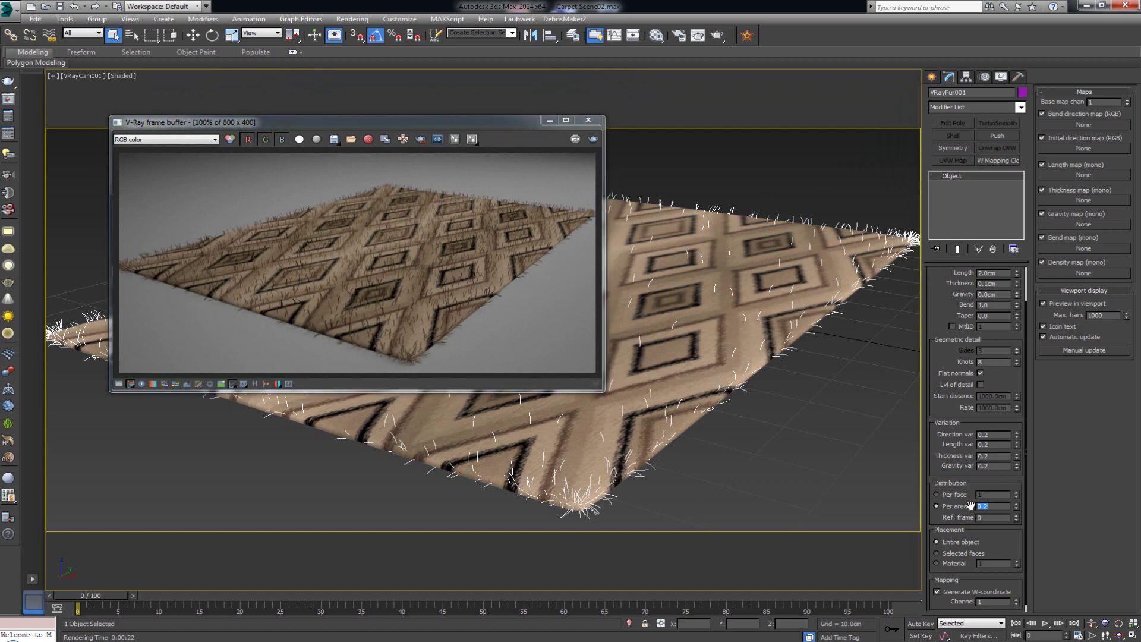
type("1")
key("Return")
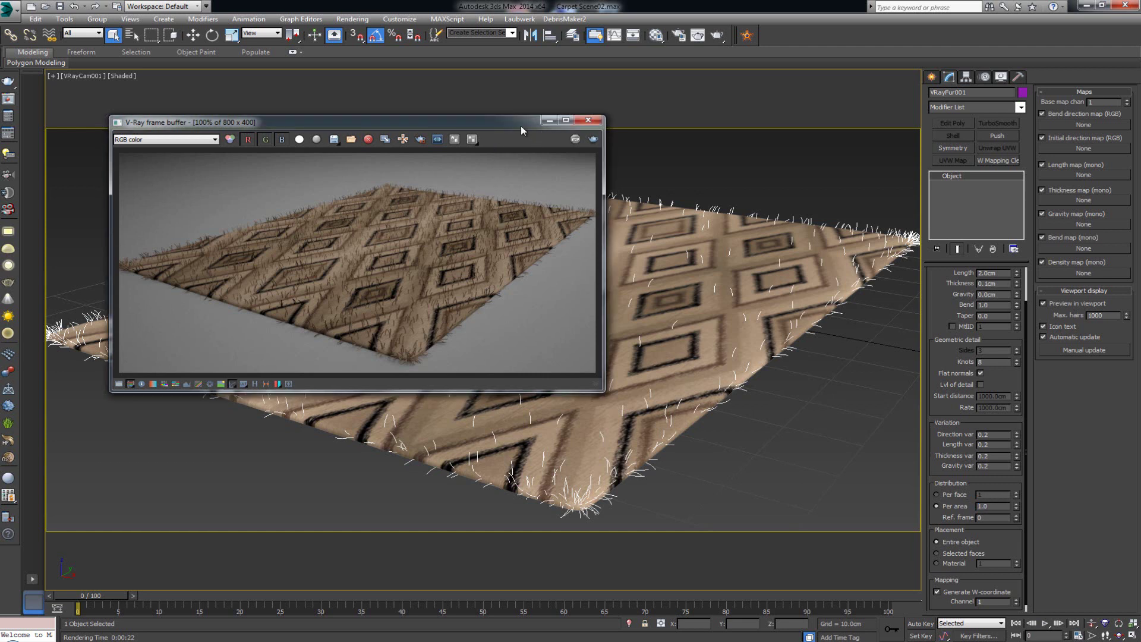
left_click_drag(521, 126, 585, 140)
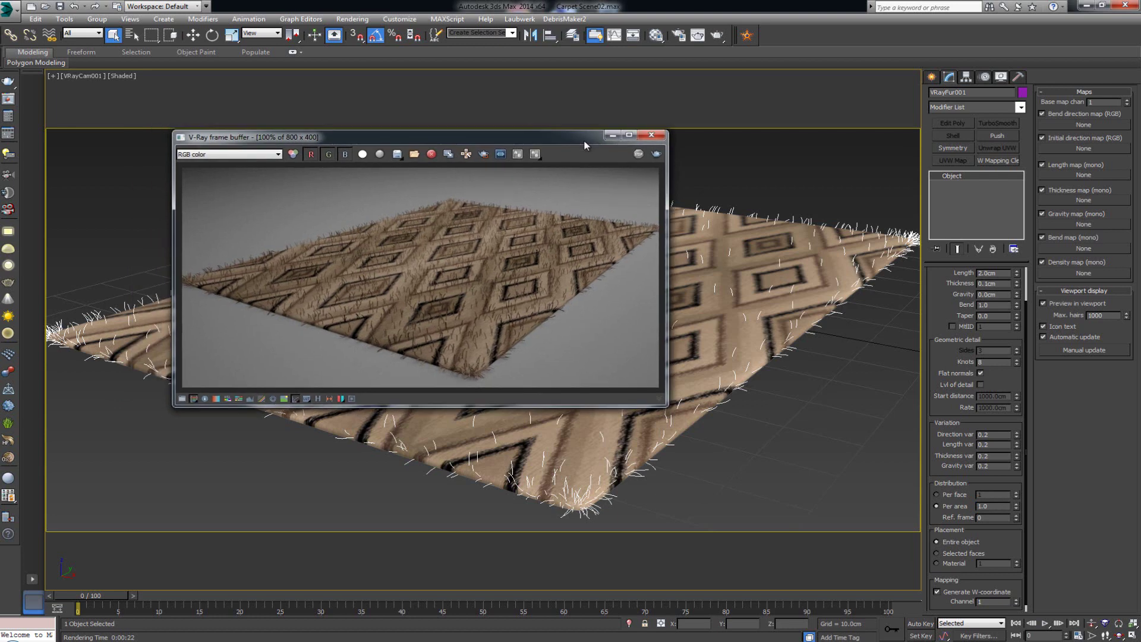
left_click(655, 154)
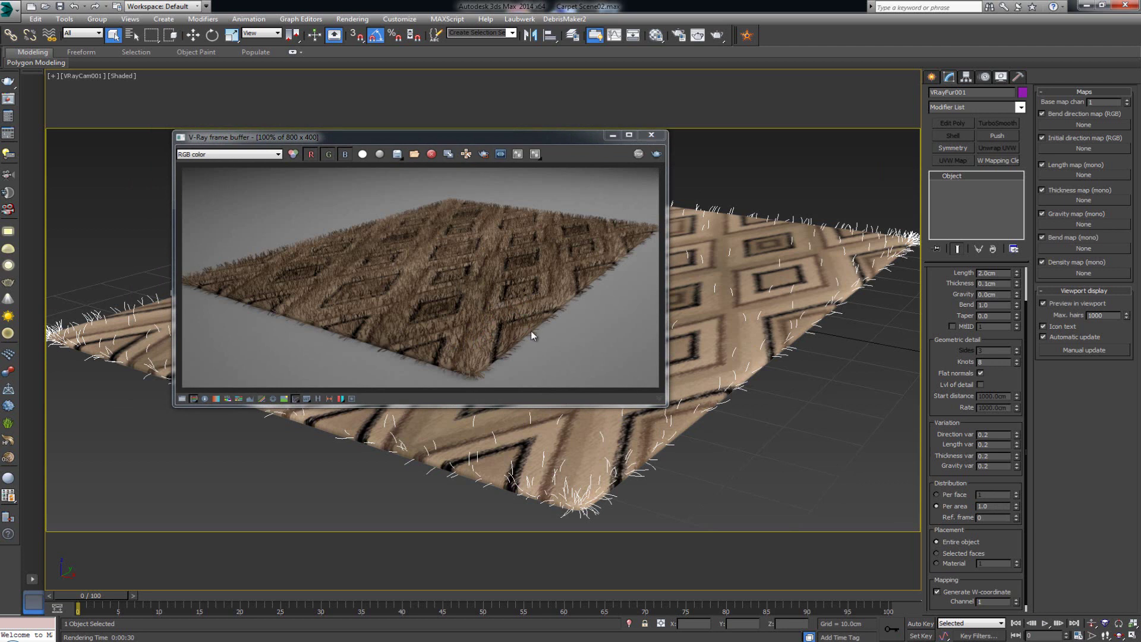
- Raise the fur's per-area distribution to 10.0 and render the rug again
double_click(984, 505)
type("10")
key("Return")
left_click(656, 154)
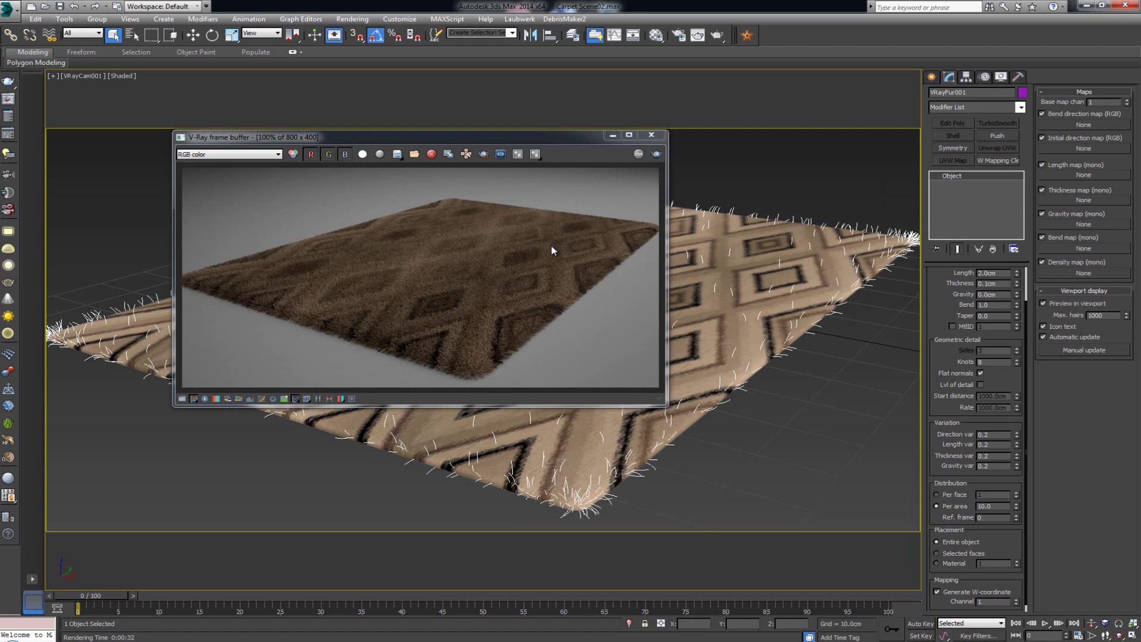
- Examine the dense fur up close across the rug's surface, edges and front corner in the render
left_click(432, 266)
scroll(432, 267, "up", 1)
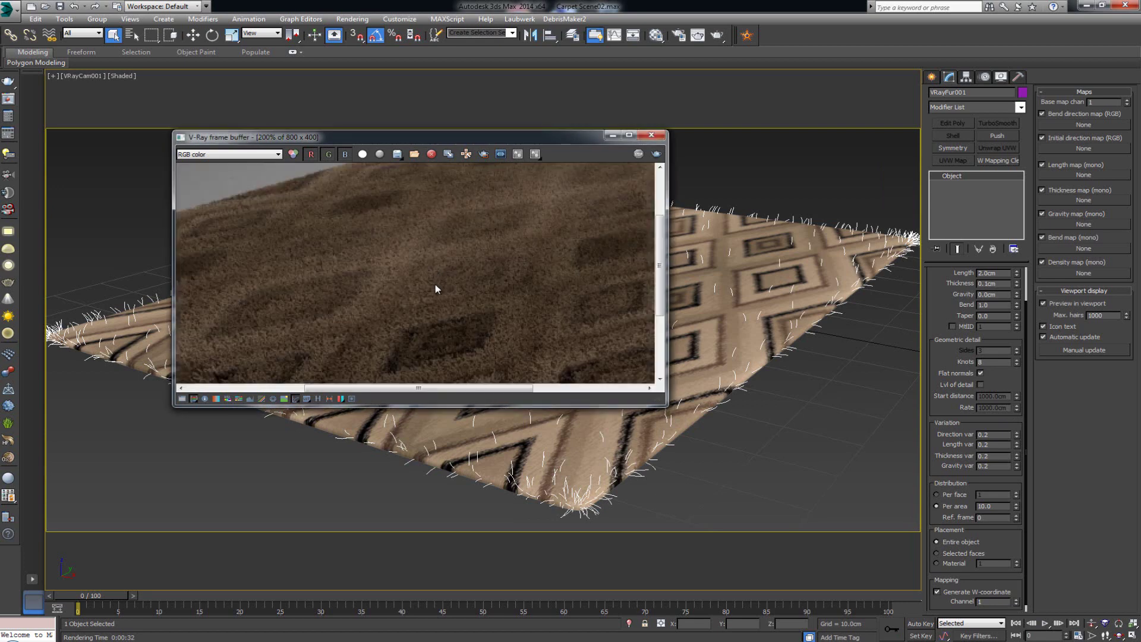
scroll(435, 288, "down", 1)
scroll(412, 224, "up", 1)
scroll(451, 280, "down", 1)
scroll(514, 237, "up", 1)
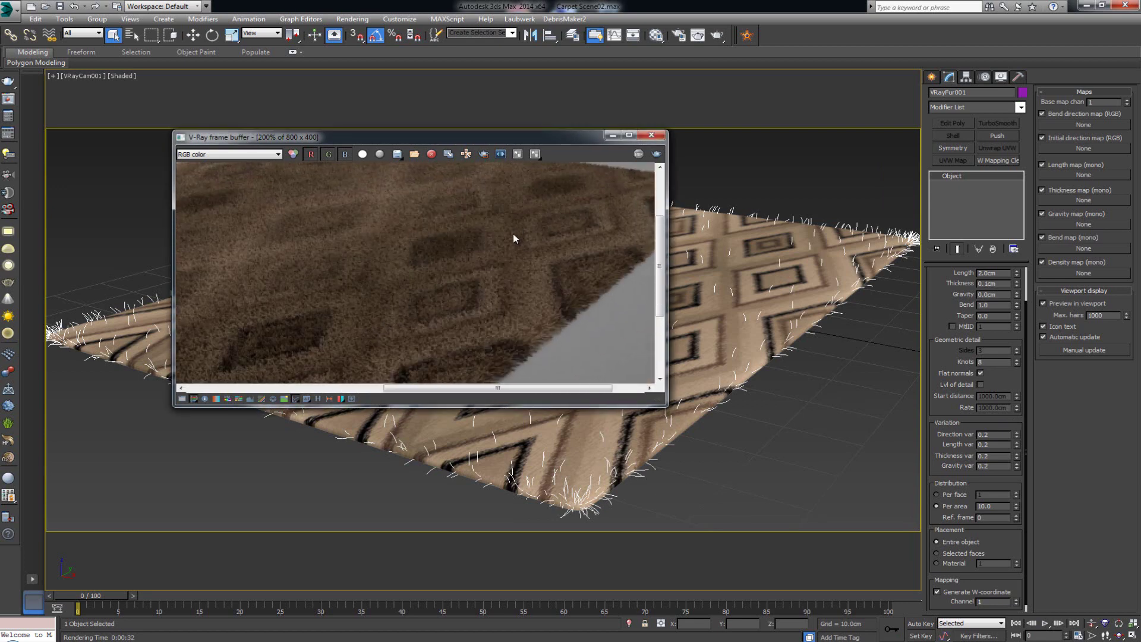
scroll(454, 298, "down", 1)
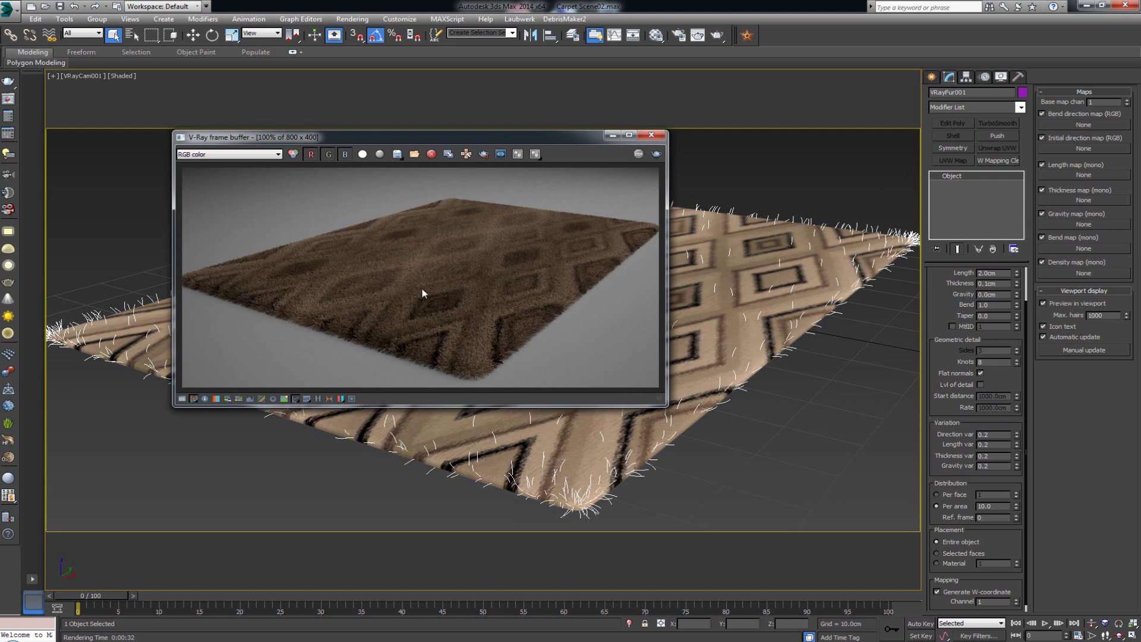
scroll(363, 298, "up", 1)
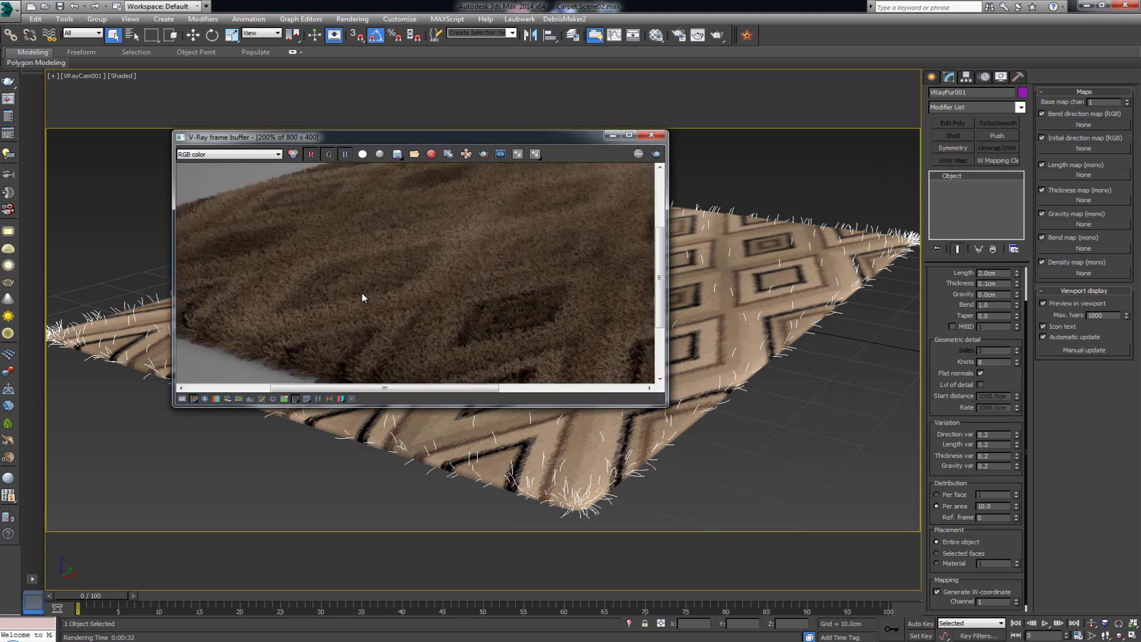
middle_click_drag(273, 278, 414, 291)
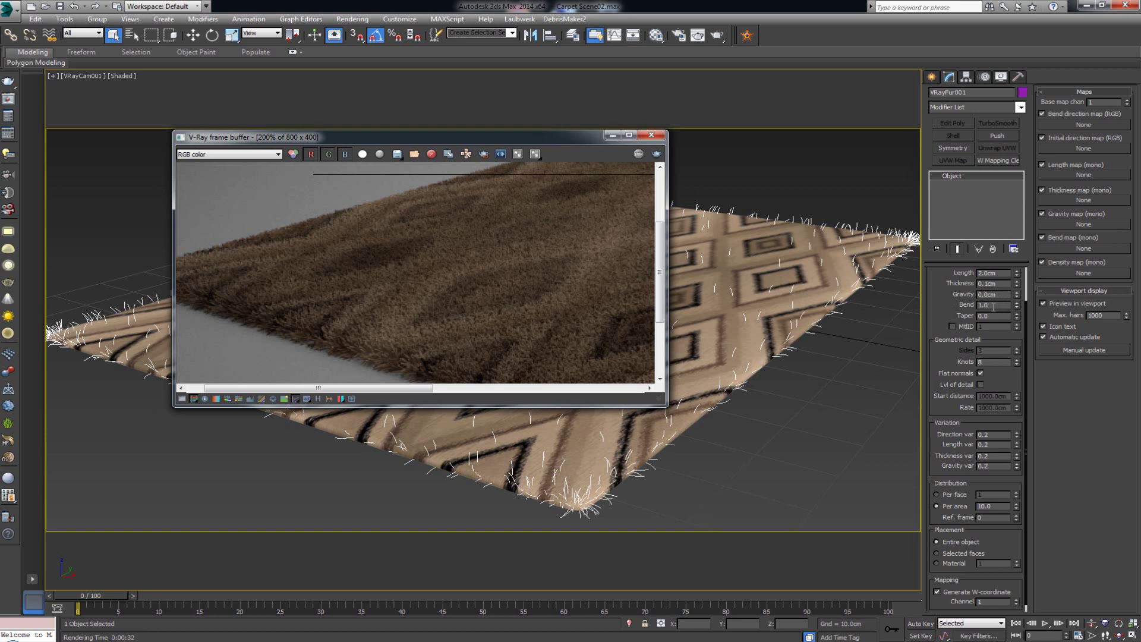
middle_click_drag(249, 315, 341, 293)
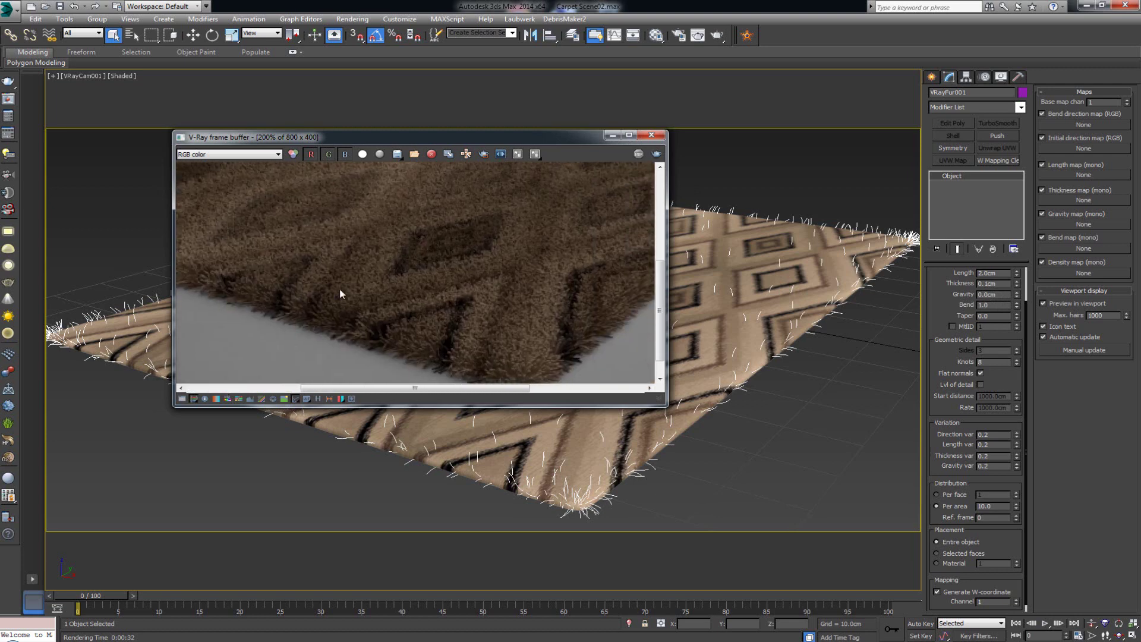
middle_click_drag(484, 310, 402, 276)
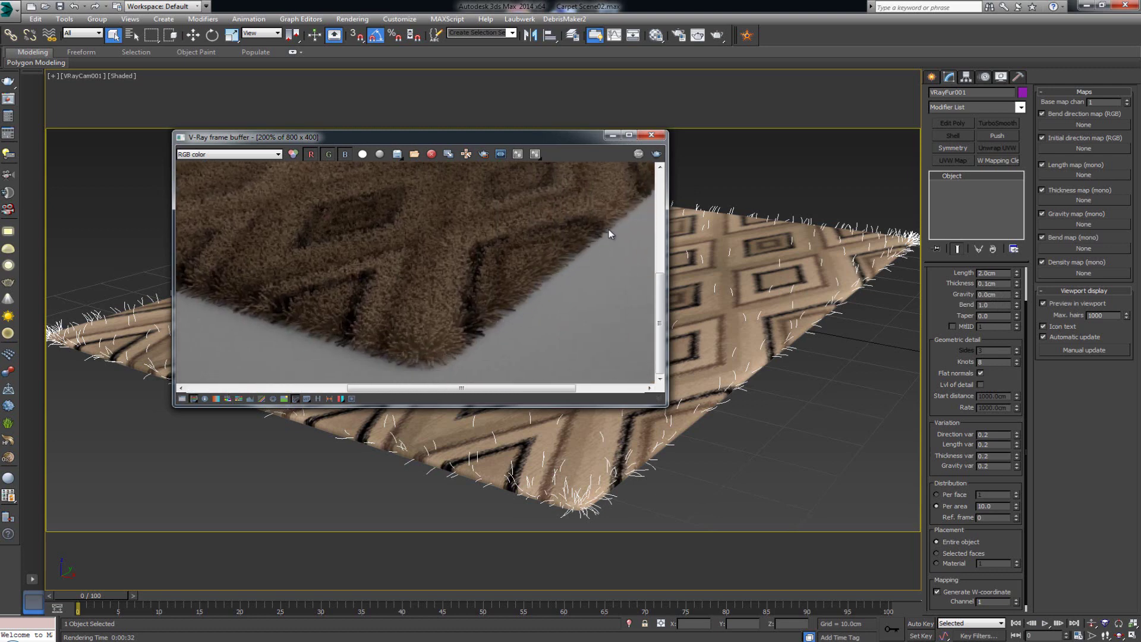
middle_click_drag(611, 230, 582, 294)
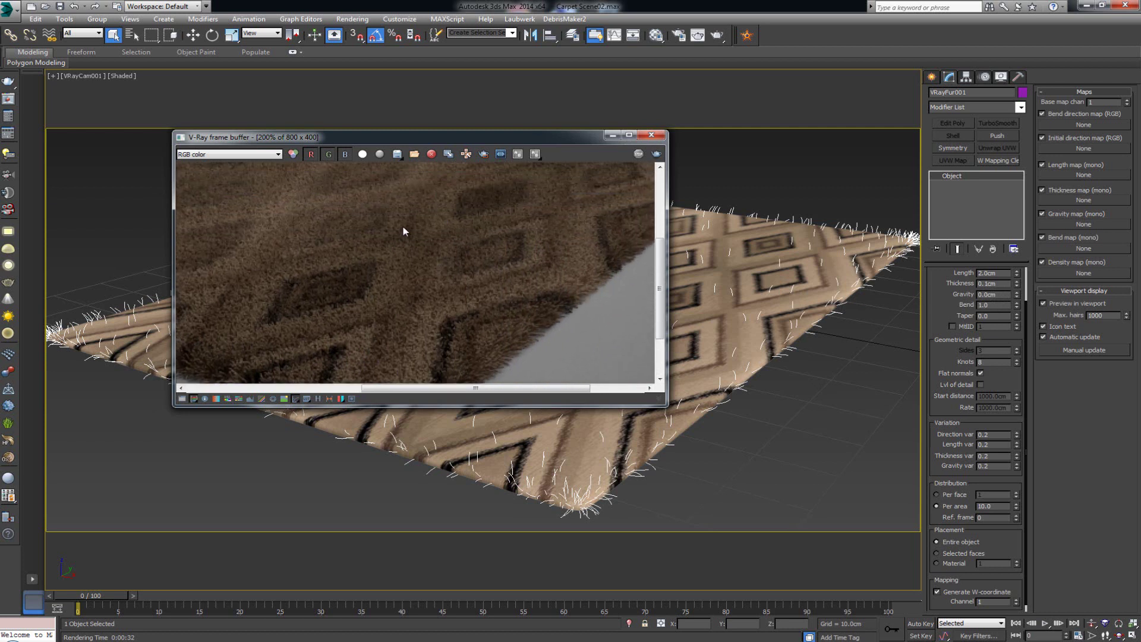
scroll(401, 262, "down", 2)
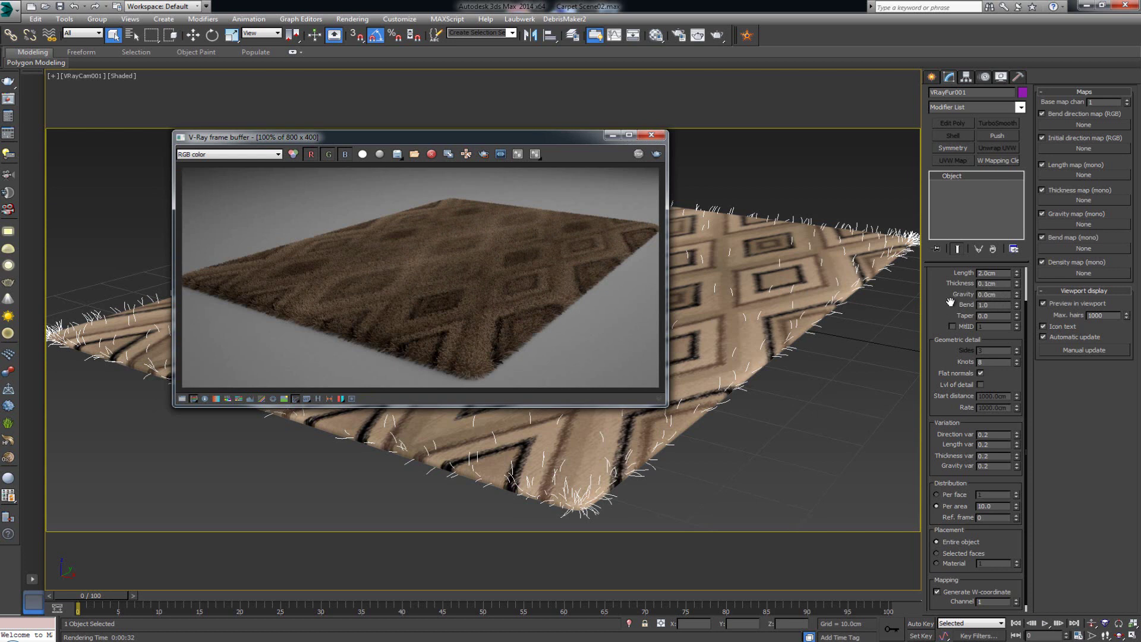
- Try a fur length variation of 0.8 and re-render the rug
left_click_drag(950, 302, 954, 314)
left_click(981, 285)
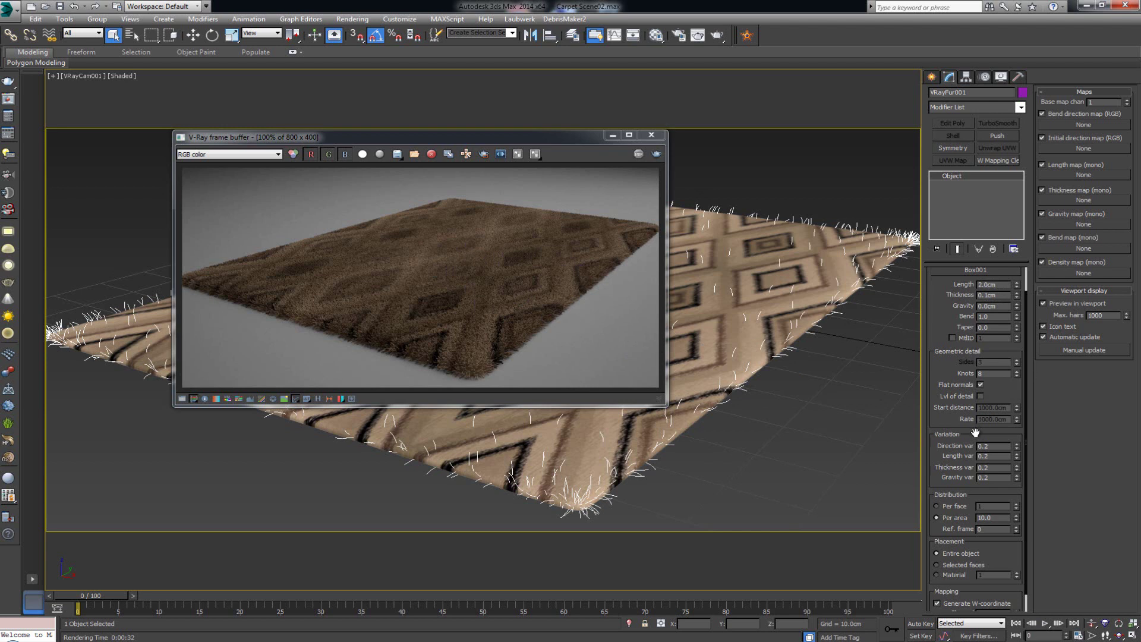
left_click_drag(977, 430, 976, 412)
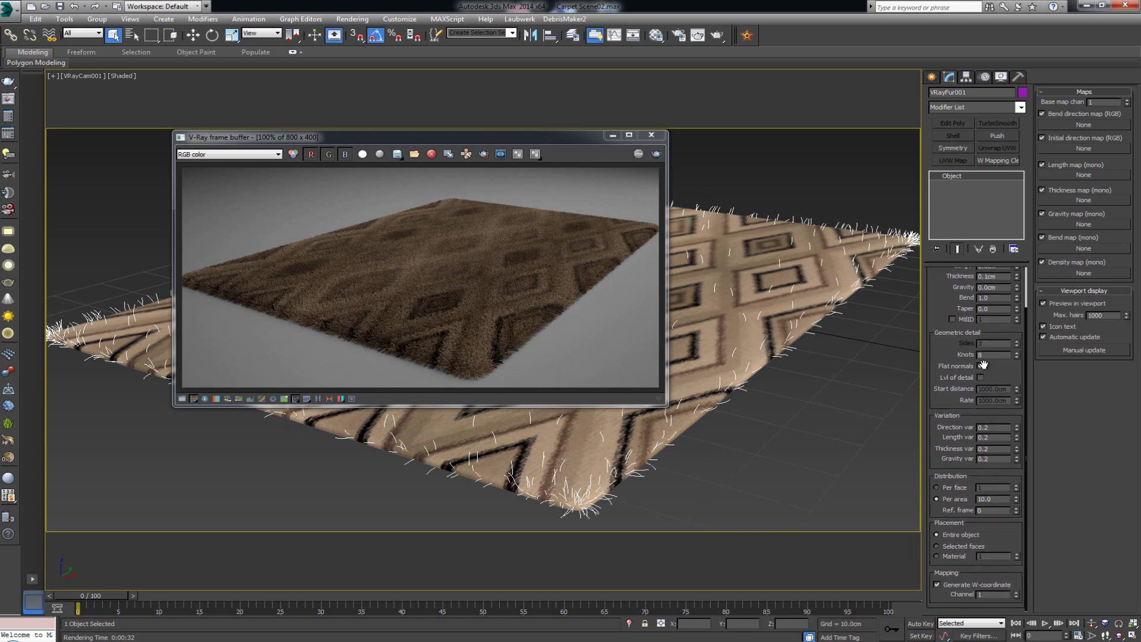
double_click(990, 427)
left_click_drag(944, 408, 945, 446)
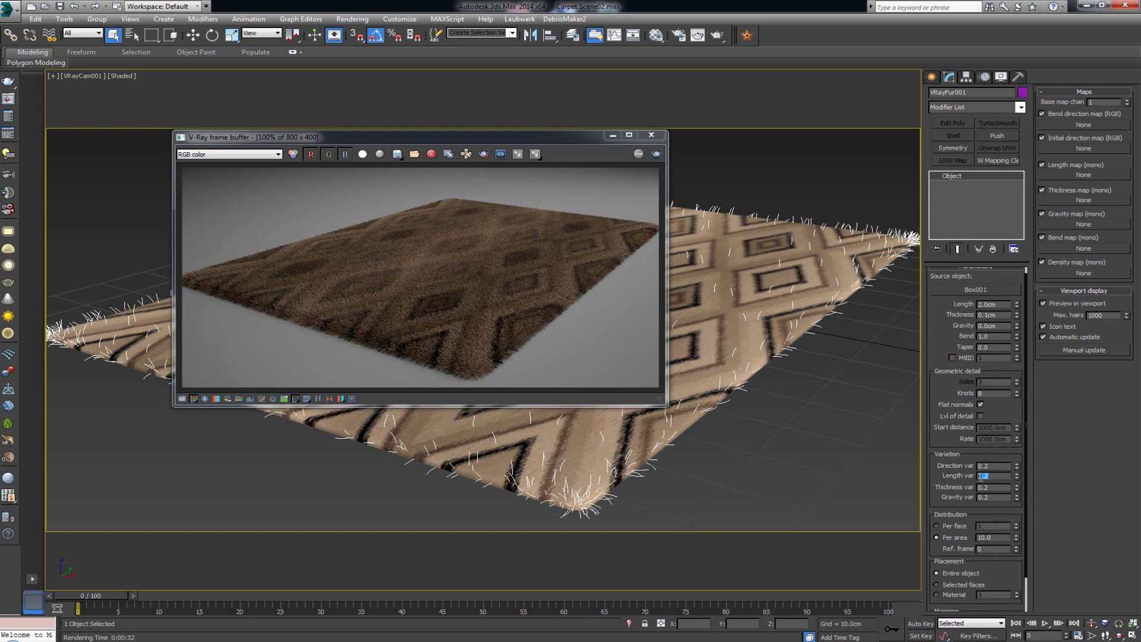
left_click_drag(988, 475, 984, 475)
double_click(991, 477)
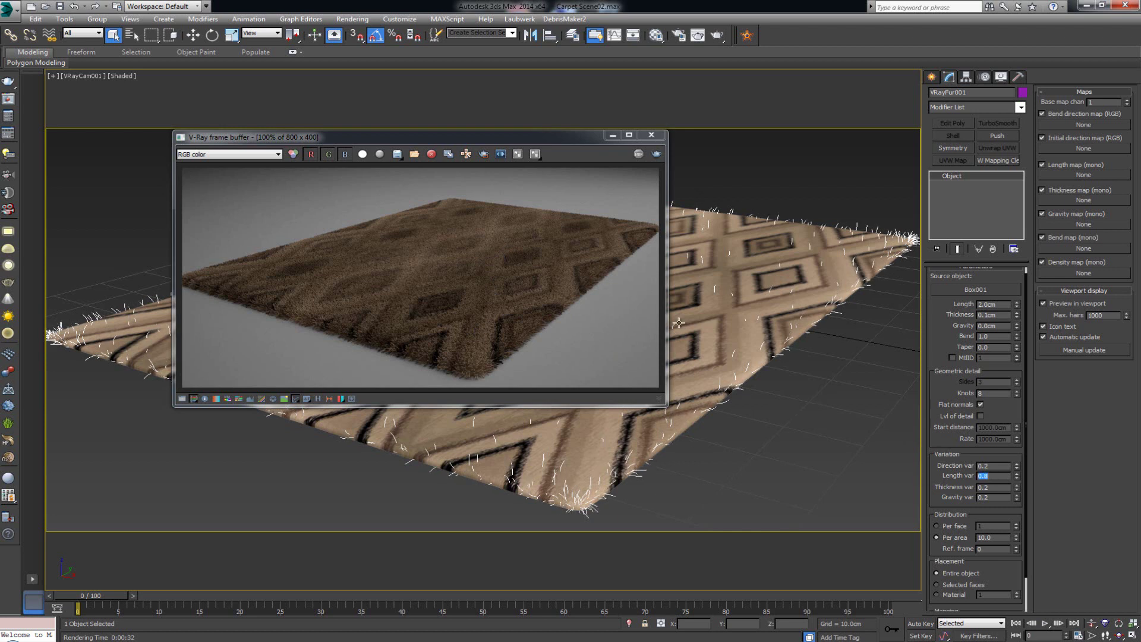
left_click(657, 156)
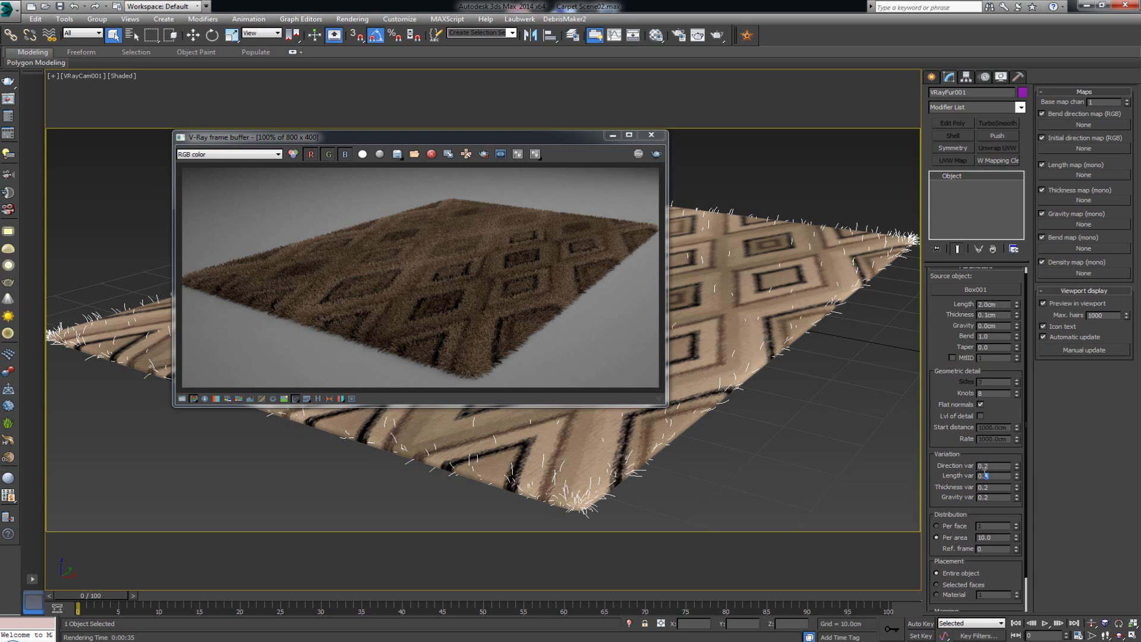
- Set the fur's length variation back to 0.2 and move the render window aside
double_click(983, 475)
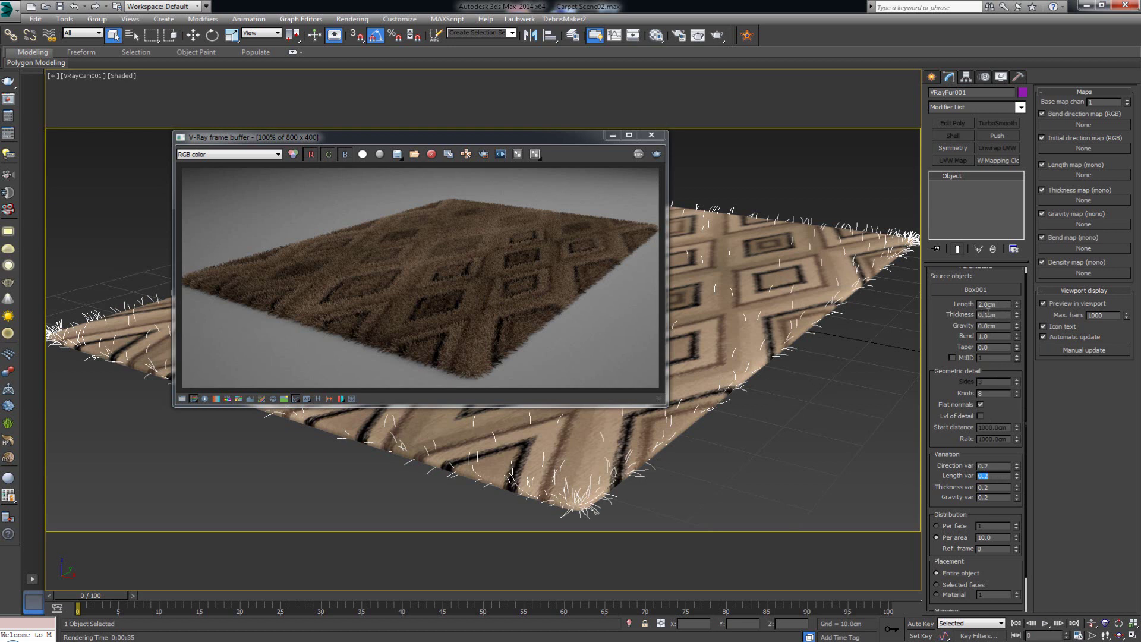
left_click(988, 485)
left_click_drag(541, 141, 490, 143)
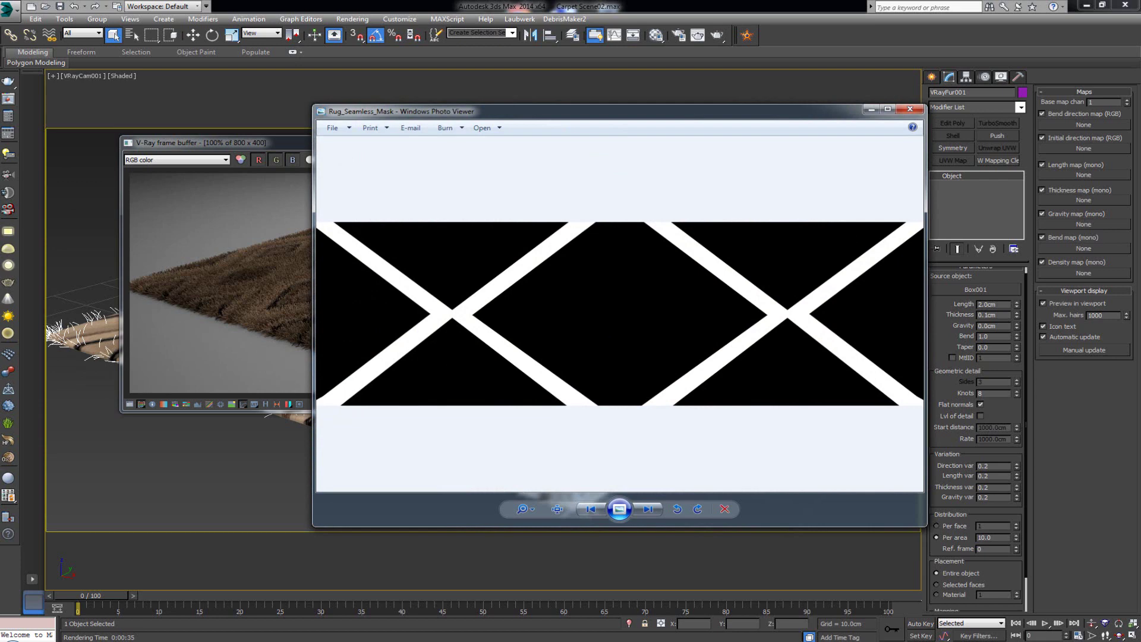
- Compare the Rug_Seamless_Mask image with the Rug_Seamless texture and close both images
key("Left")
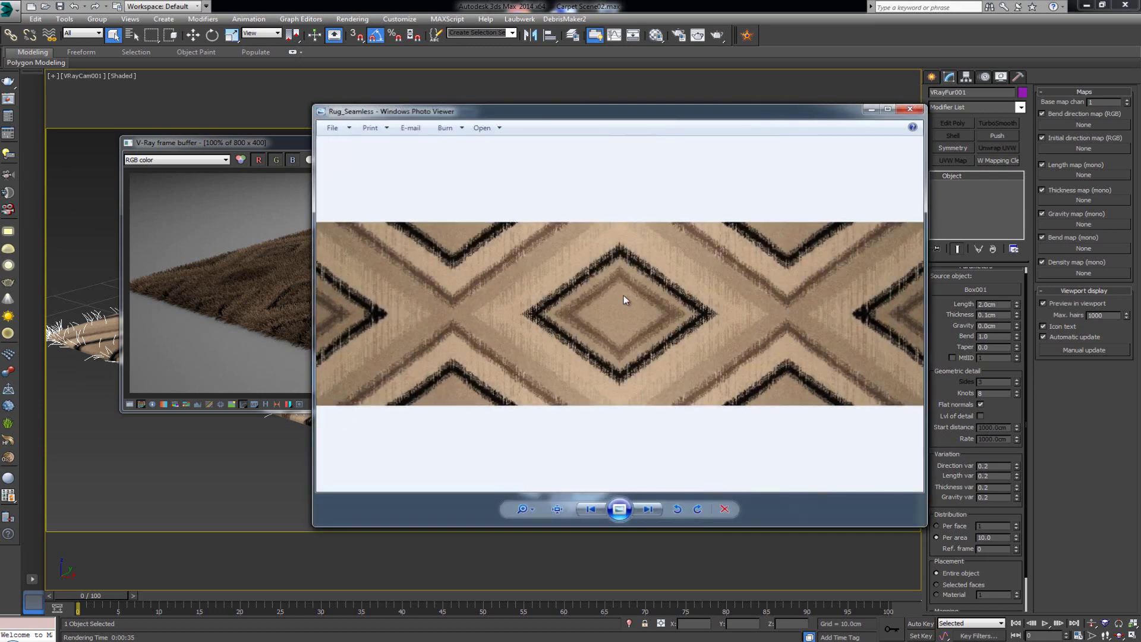
left_click_drag(633, 113, 769, 167)
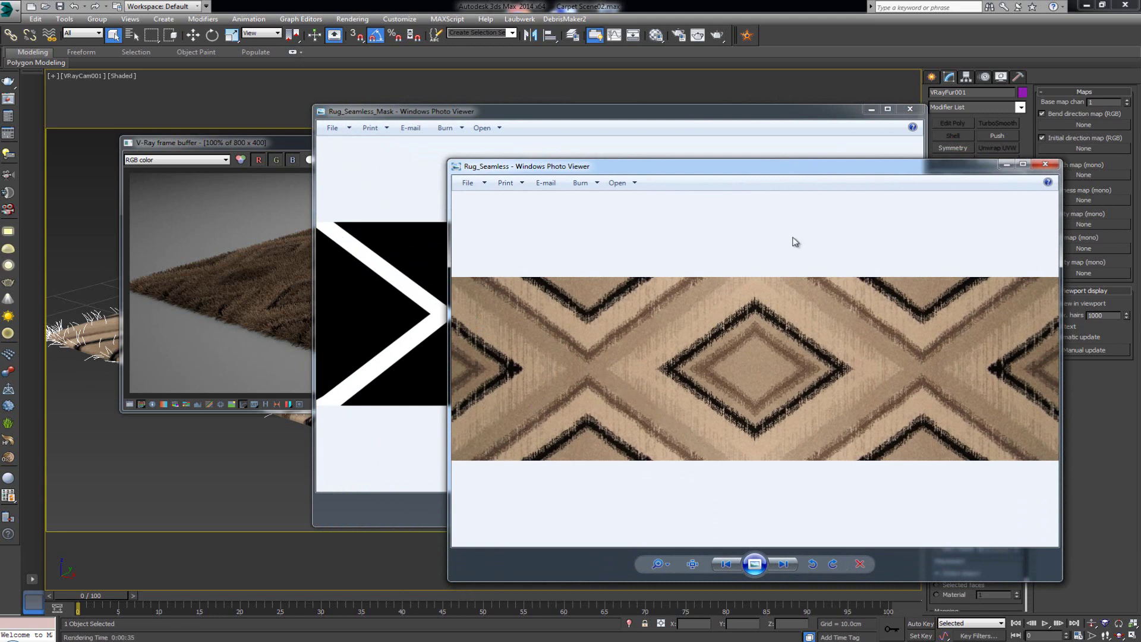
left_click(1045, 164)
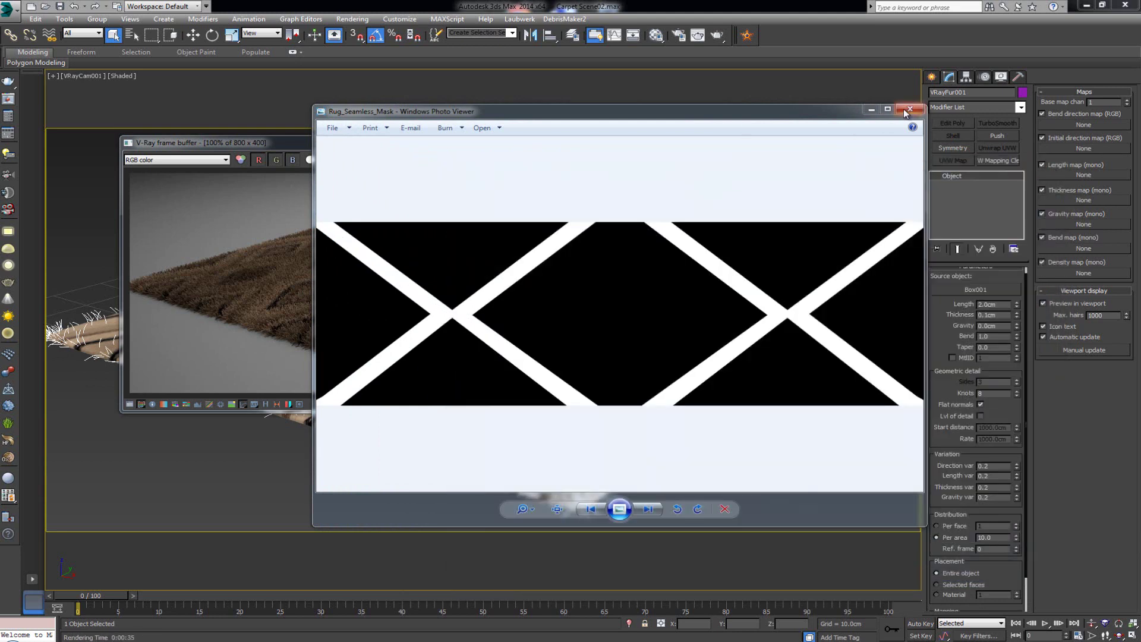
left_click(908, 110)
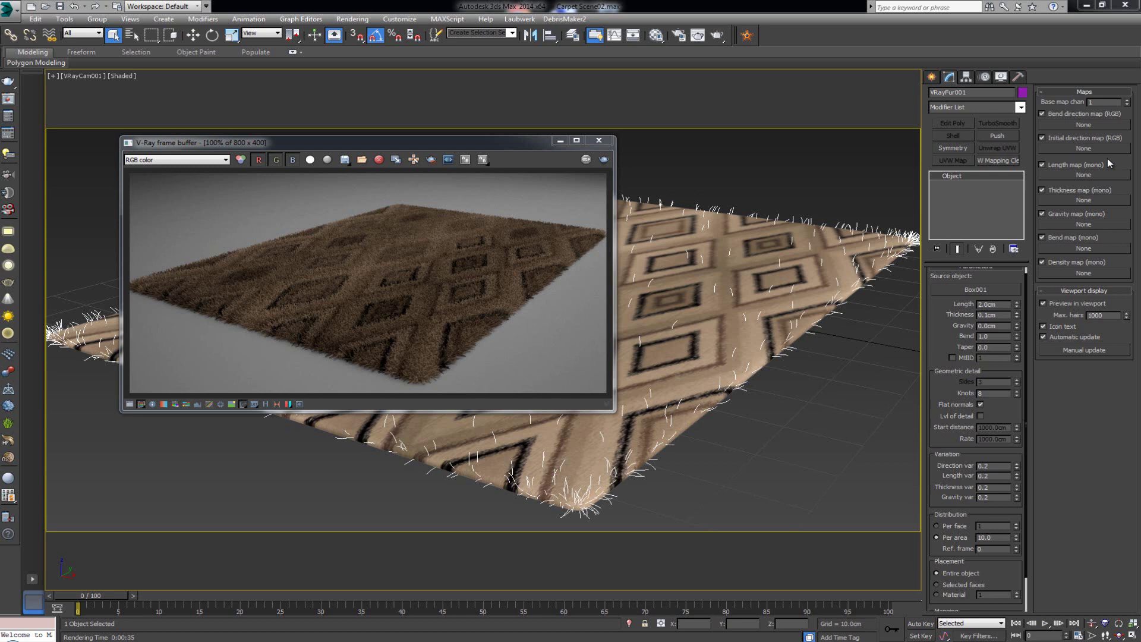
- Create a Bitmap map in an unused Material Editor slot and load Rug_Seamless_Mask.jpg into it
left_click_drag(427, 141, 372, 151)
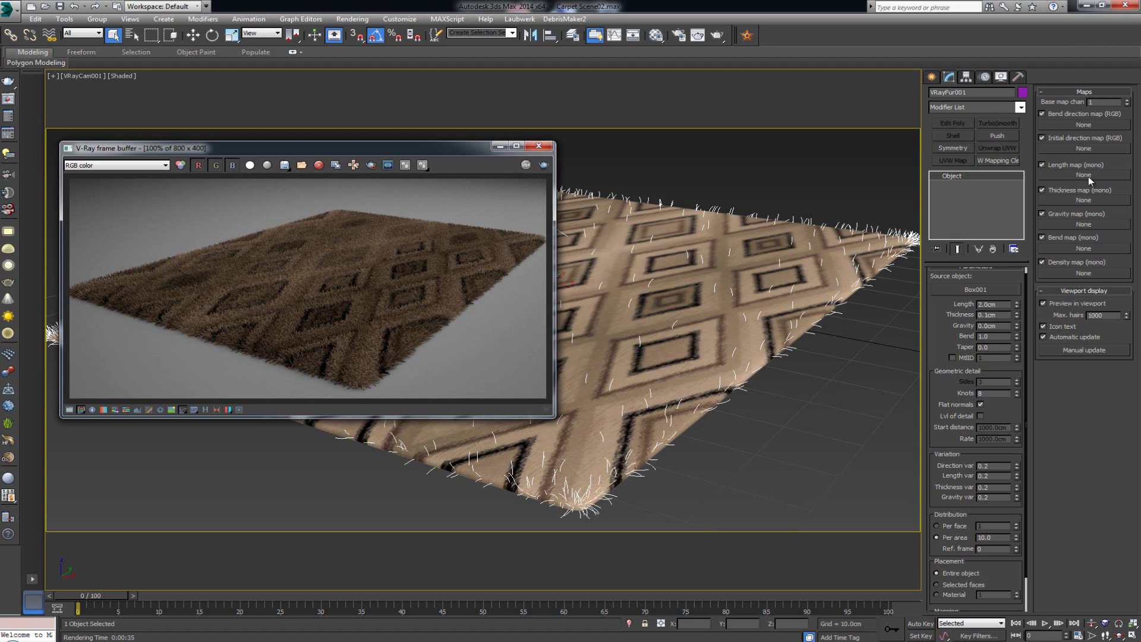
left_click_drag(433, 156, 706, 149)
key("m")
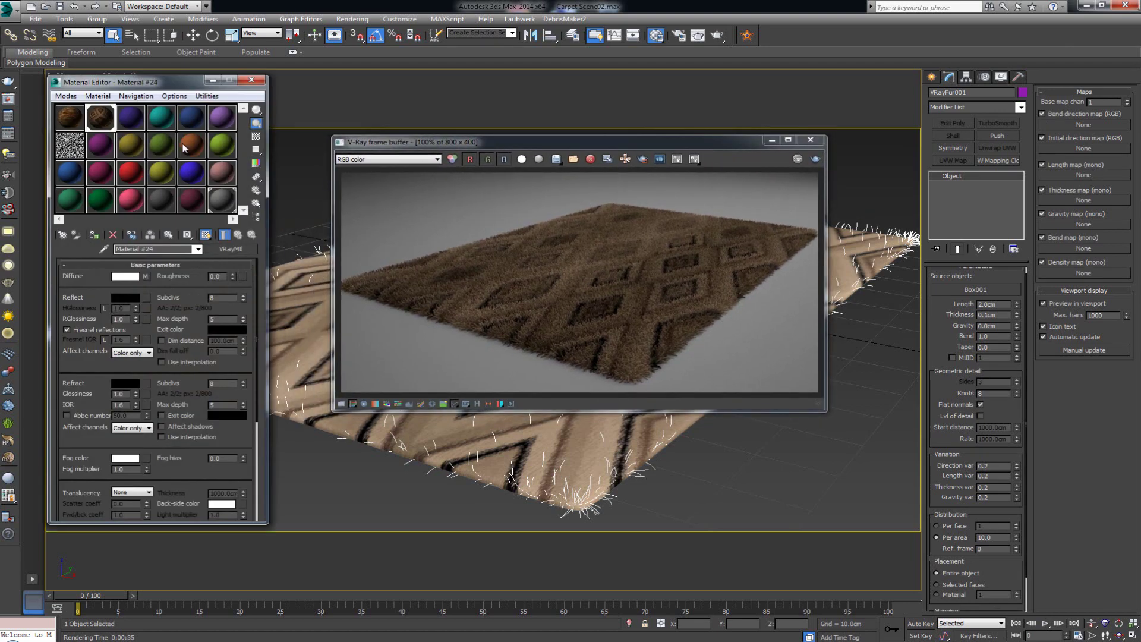
left_click(132, 126)
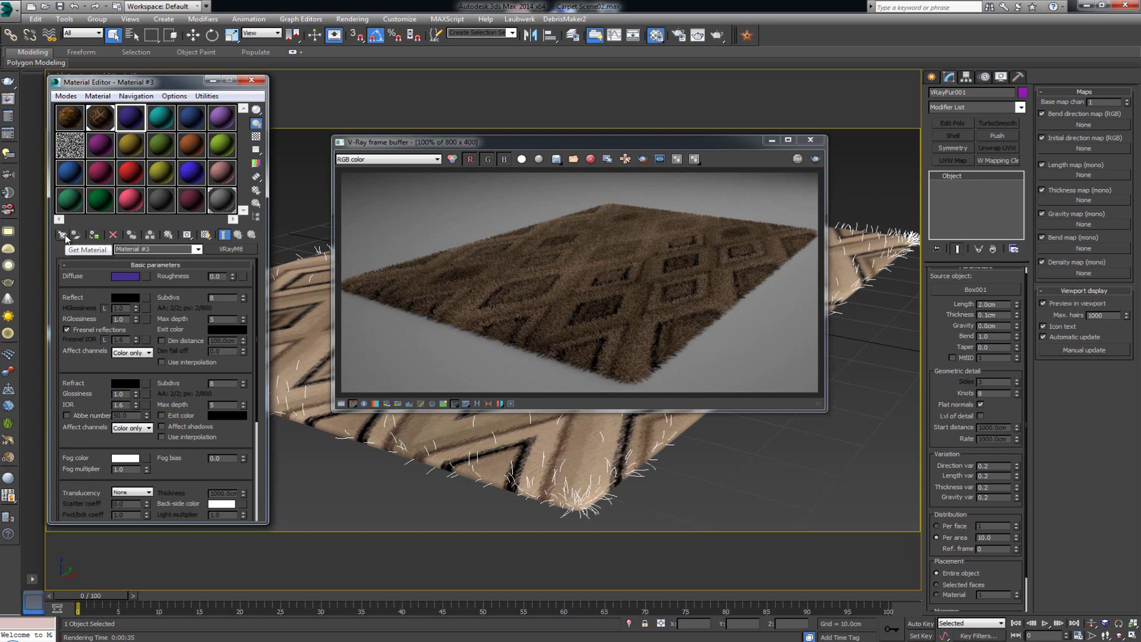
left_click(63, 236)
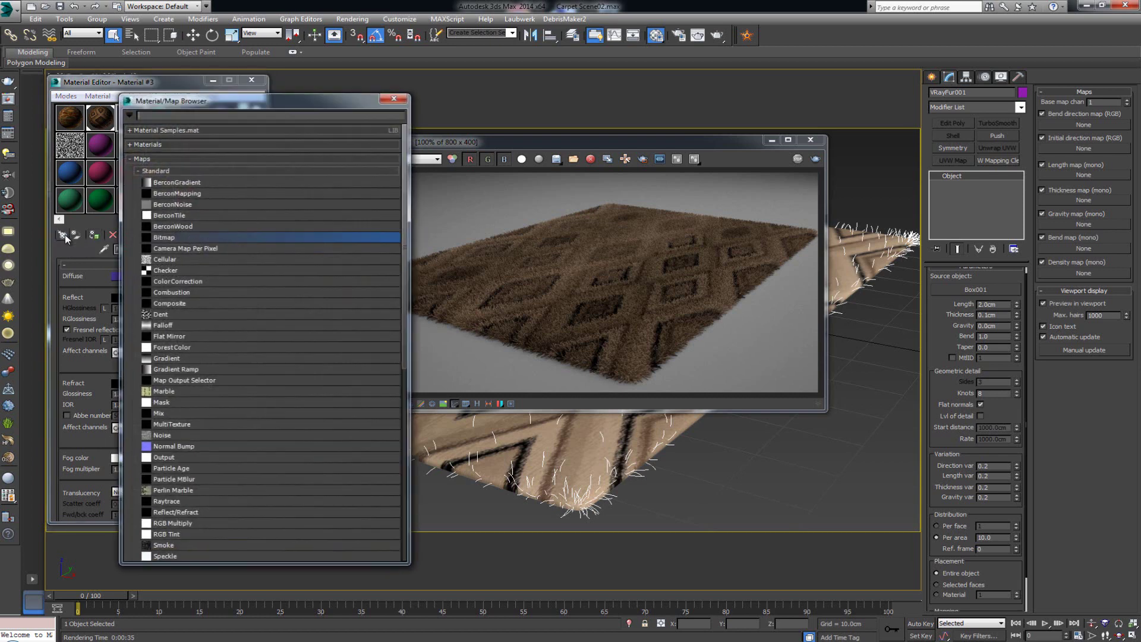
double_click(186, 238)
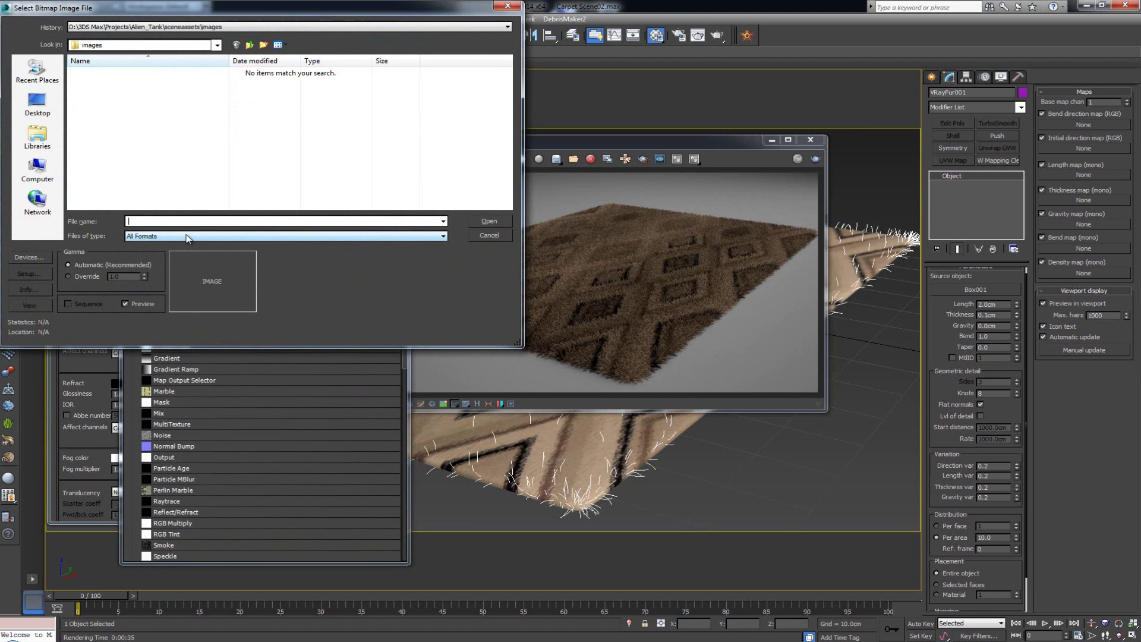
left_click(474, 236)
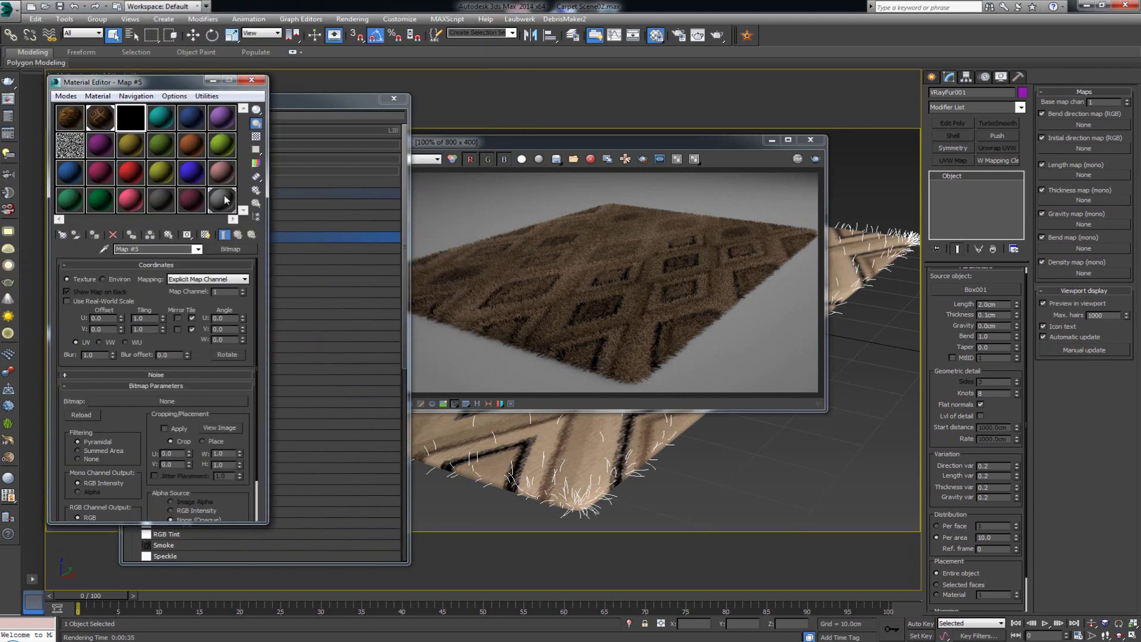
left_click(393, 99)
left_click_drag(136, 128, 192, 401)
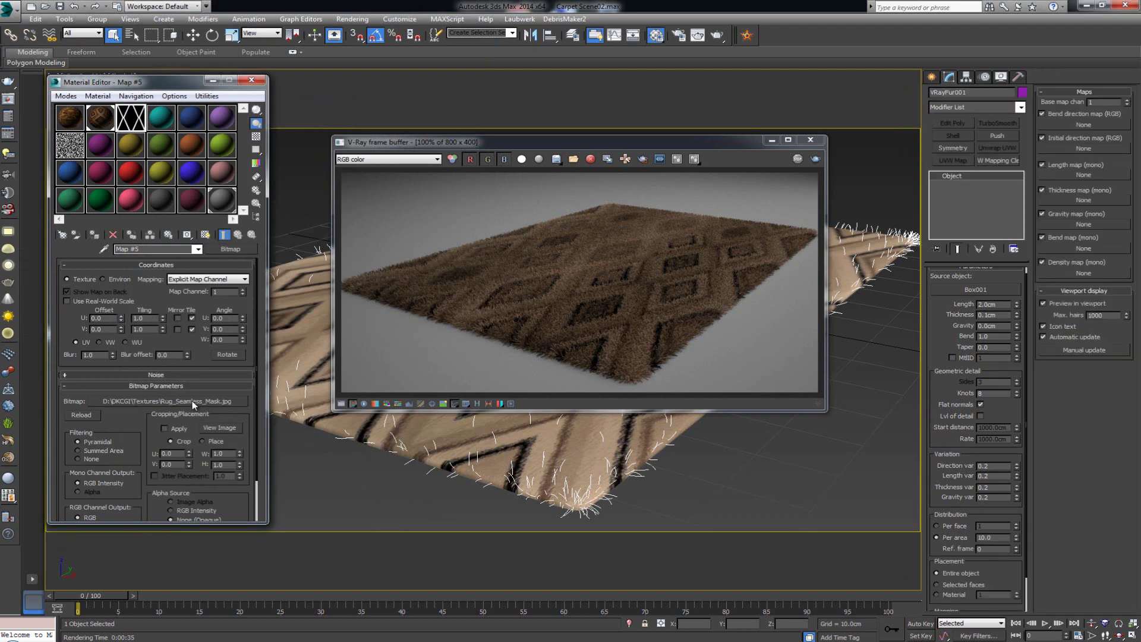
left_click(192, 400)
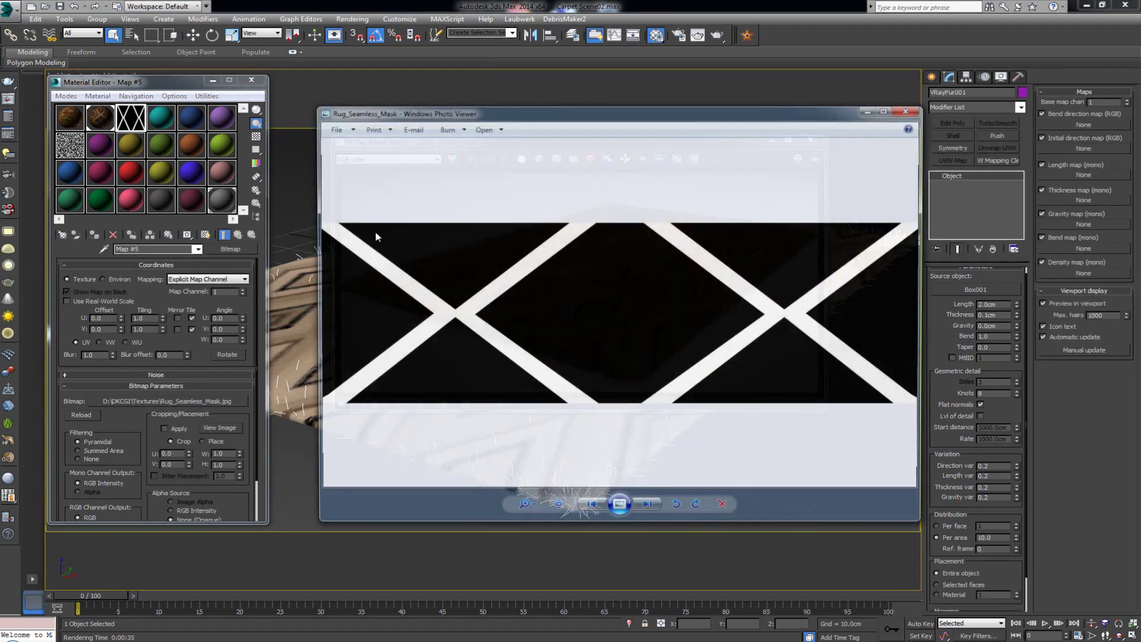
left_click(907, 111)
- Match the mask bitmap's tiling to the rug's diffuse texture by setting U to 2.0 and V to 3.0
left_click(100, 119)
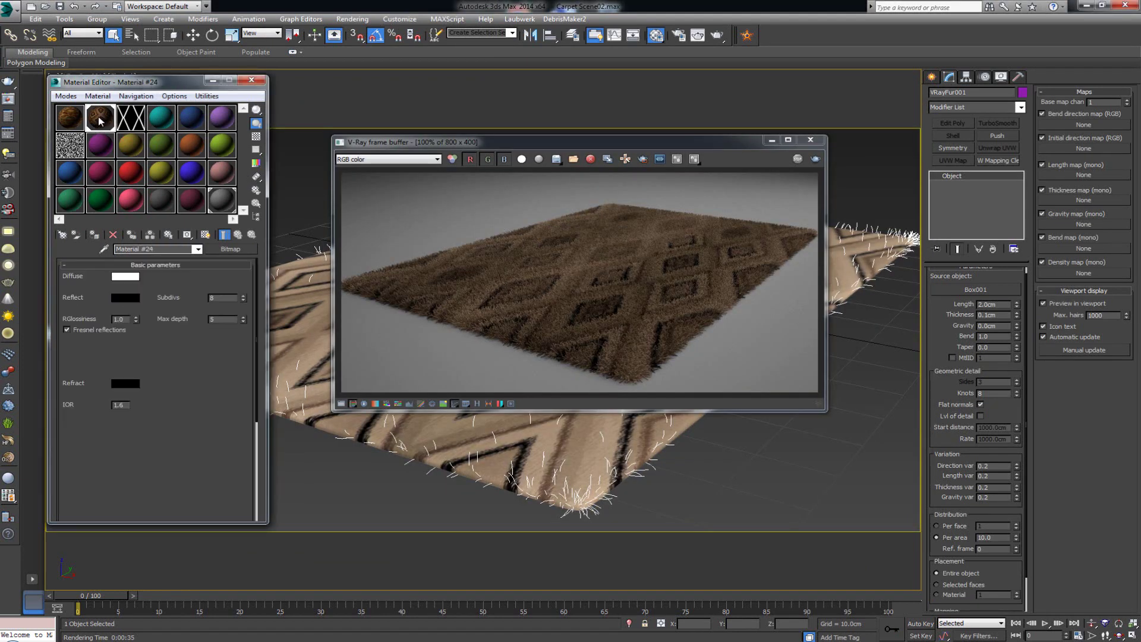
left_click(146, 276)
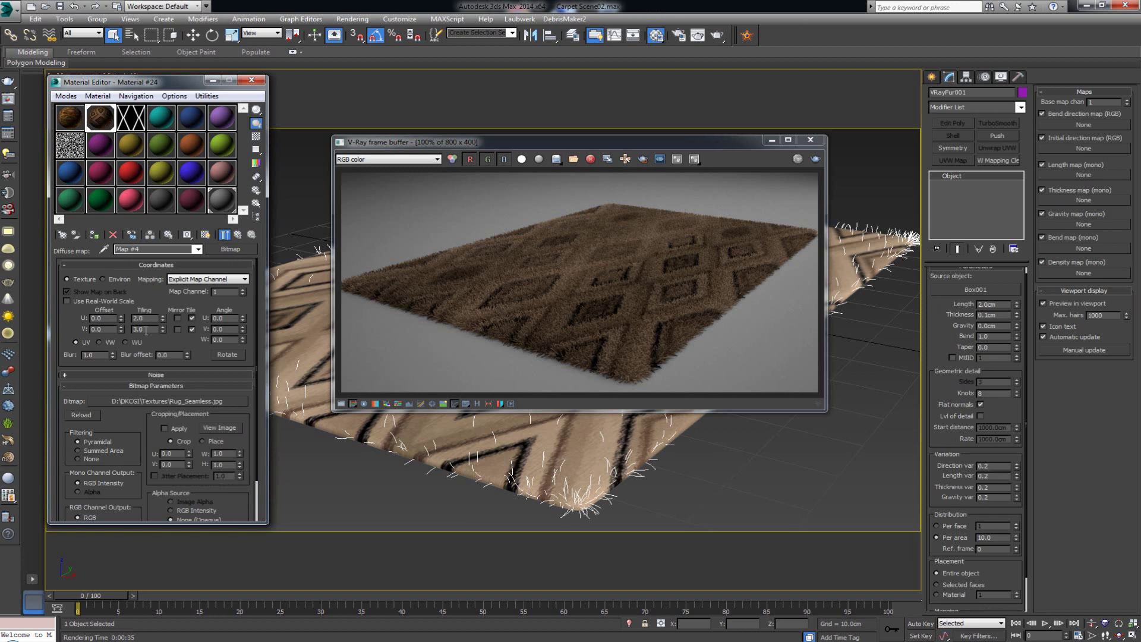
left_click(130, 121)
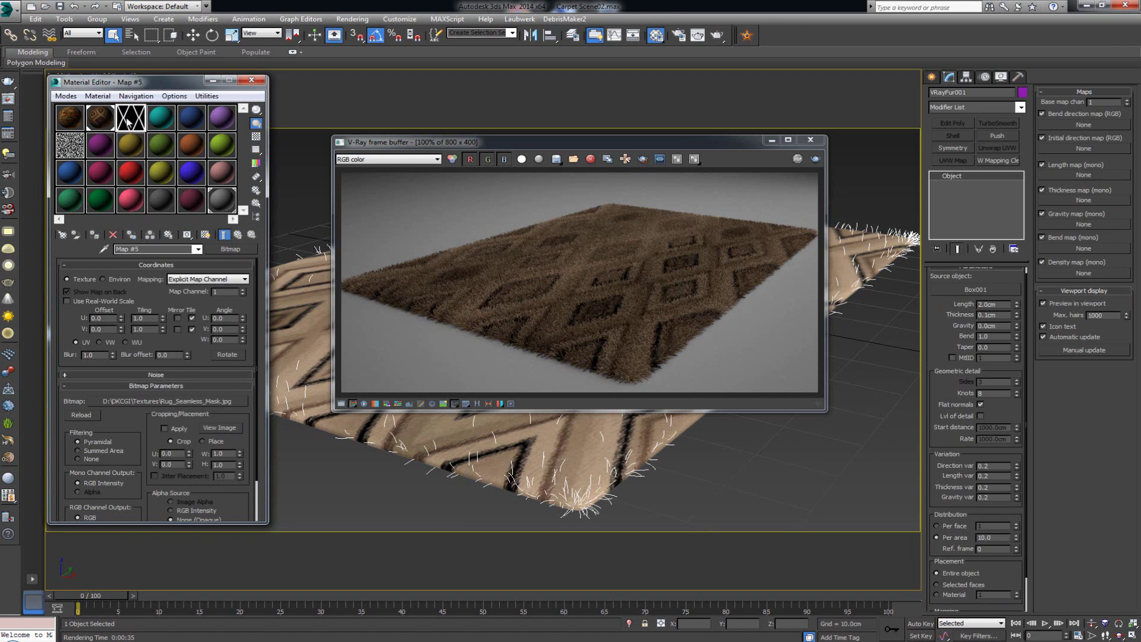
double_click(142, 318)
type("2")
key("Tab")
type("3")
key("Return")
left_click(141, 113)
- Assign the mask bitmap as an instance to the fur's Length map and render the rug
left_click(810, 139)
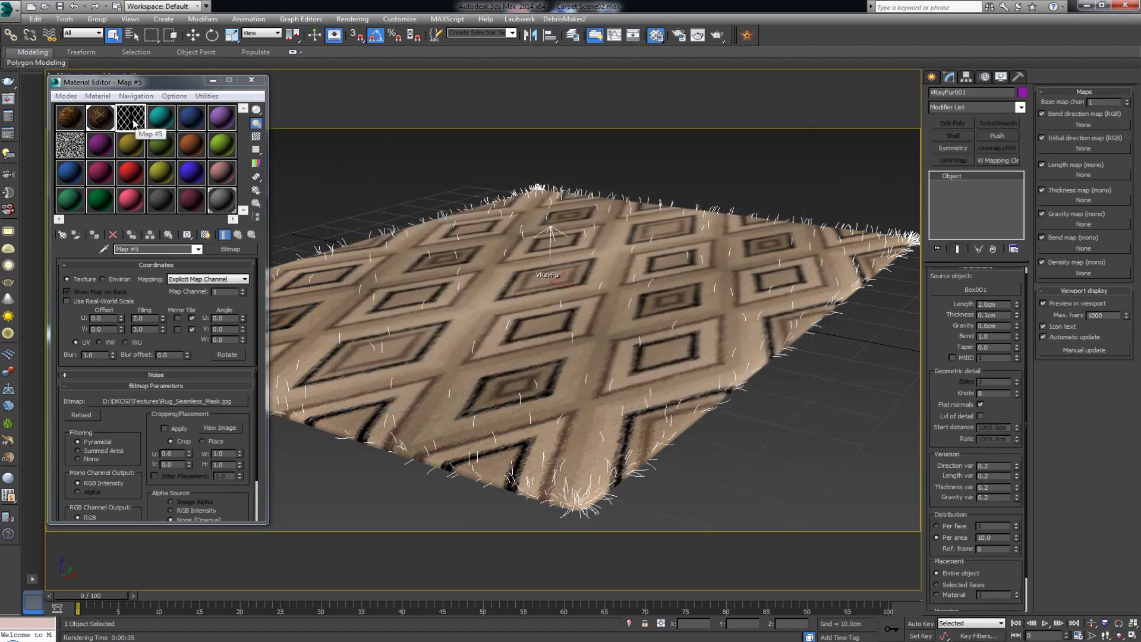
left_click_drag(135, 123, 1084, 188)
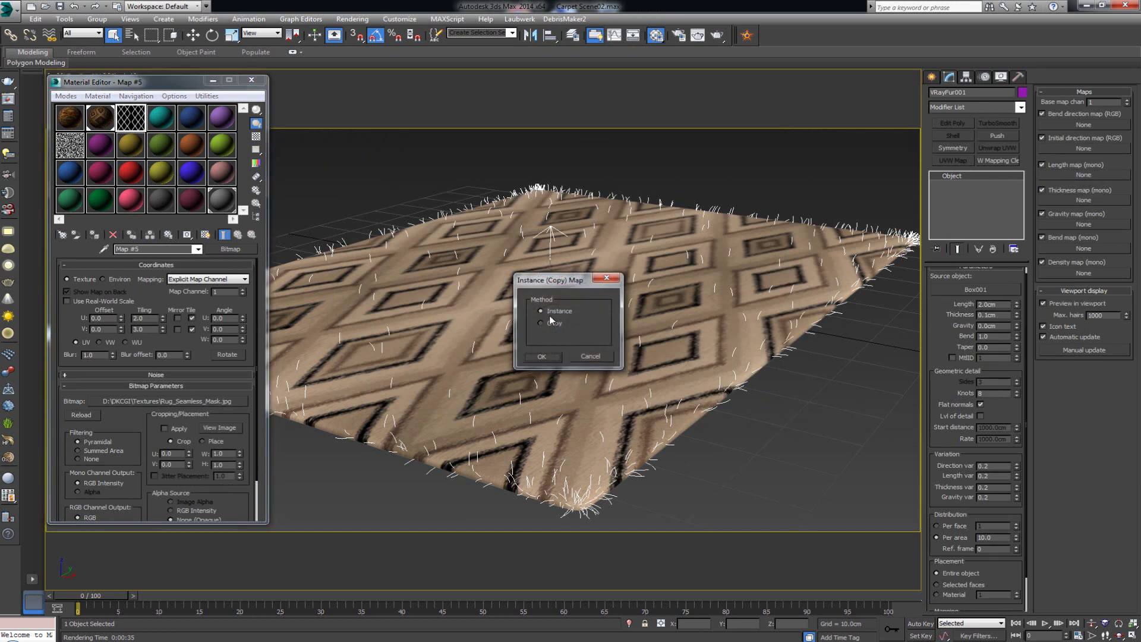
left_click(541, 356)
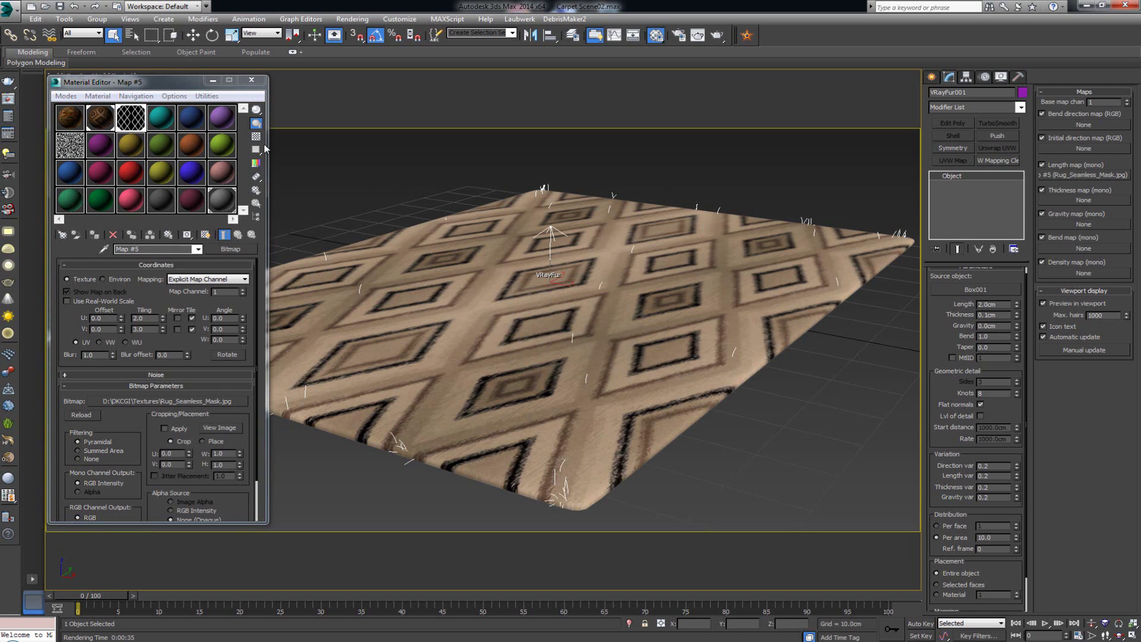
left_click(717, 37)
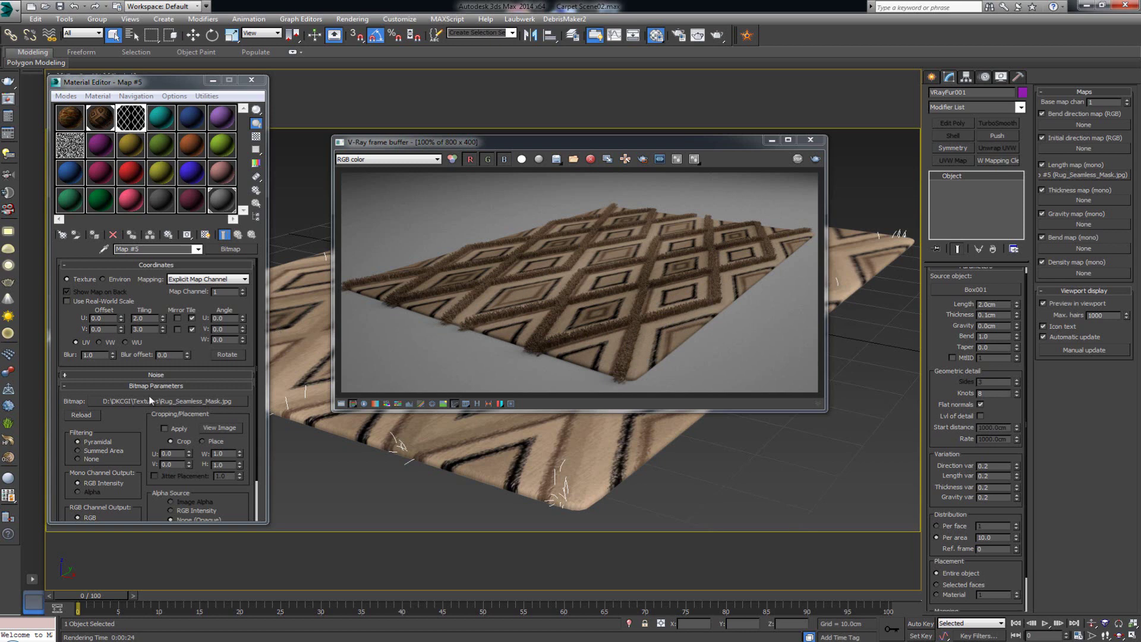
- Invert the mask bitmap's output and render the rug again
left_click_drag(127, 416, 139, 350)
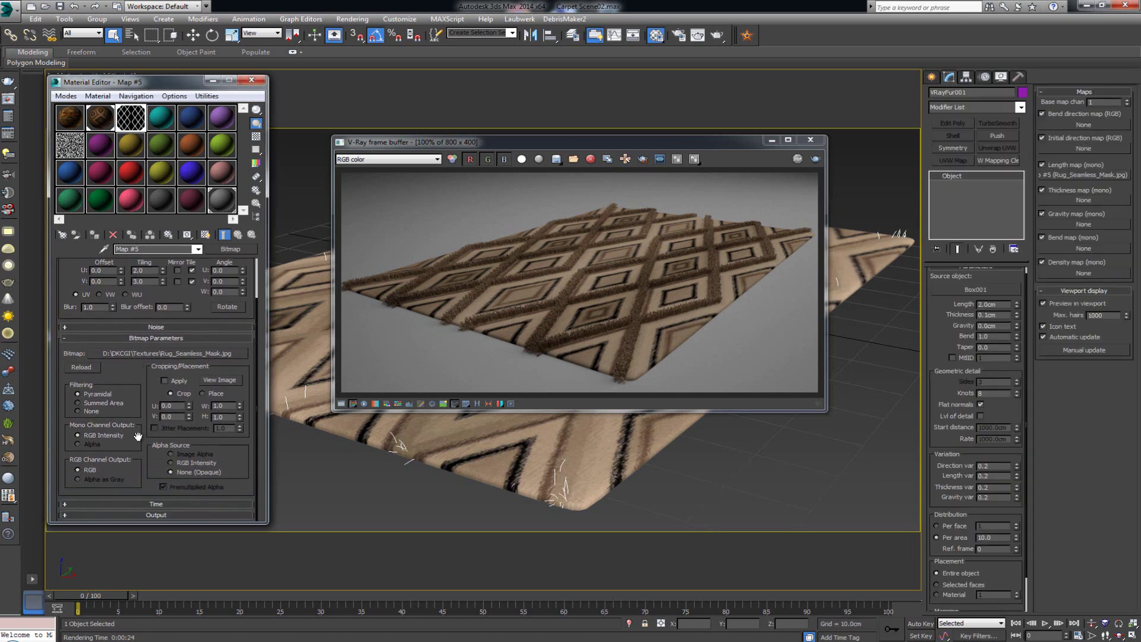
left_click(155, 516)
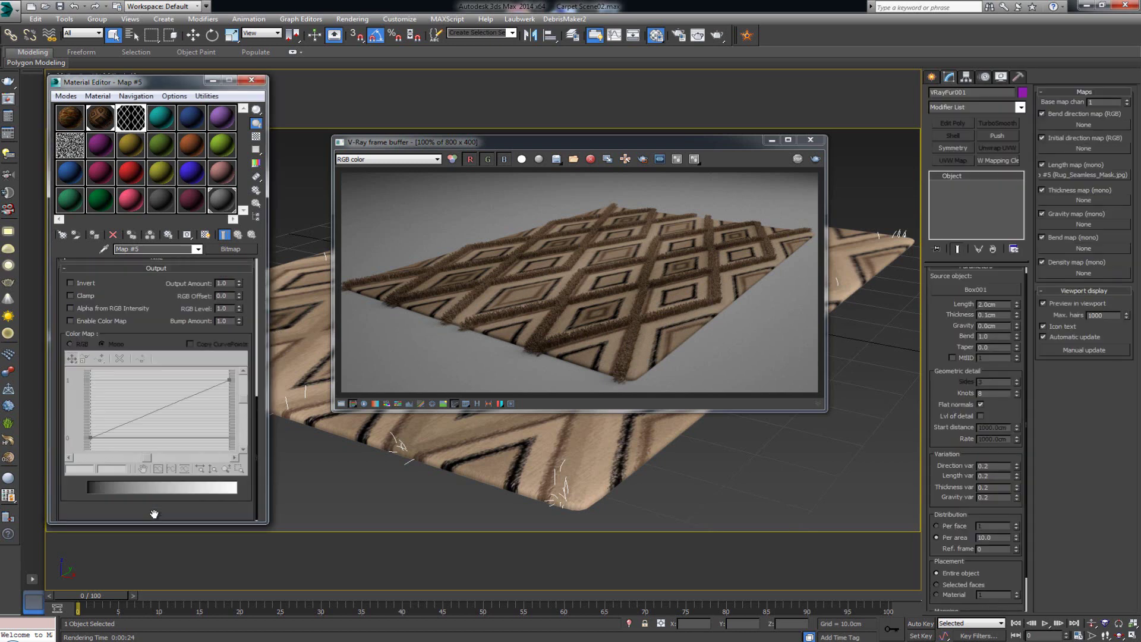
left_click(88, 283)
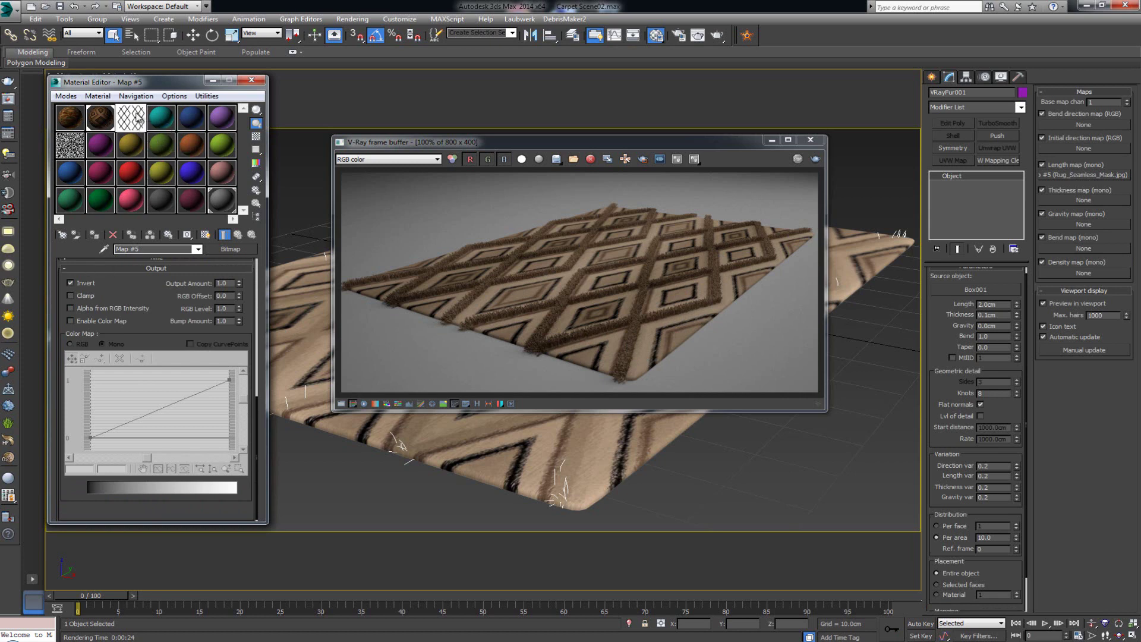
left_click(568, 269)
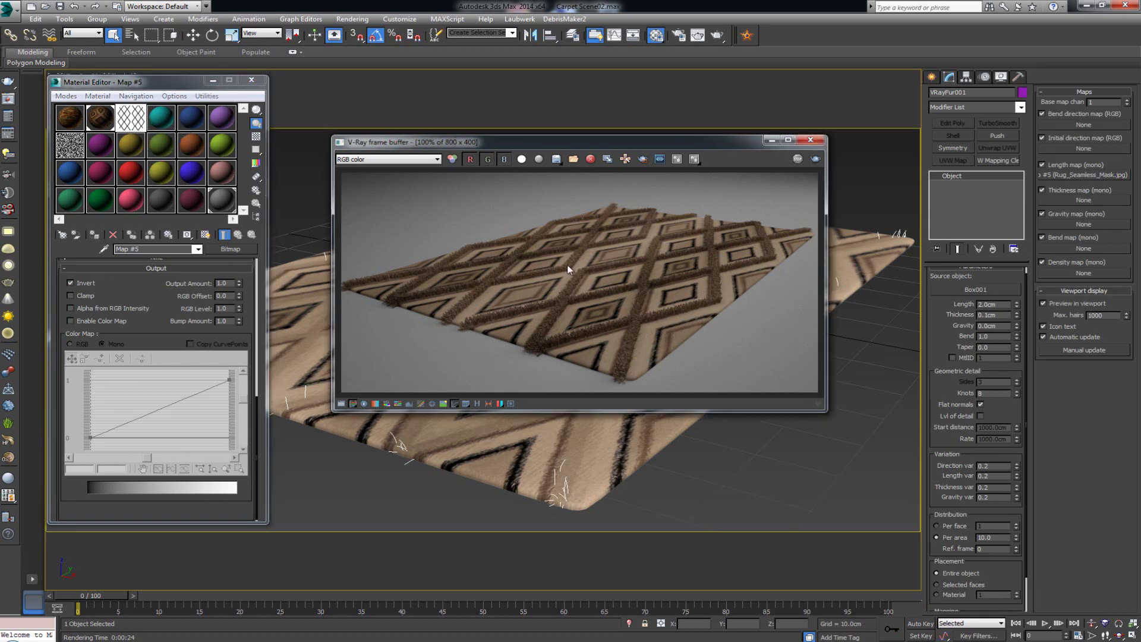
left_click(815, 158)
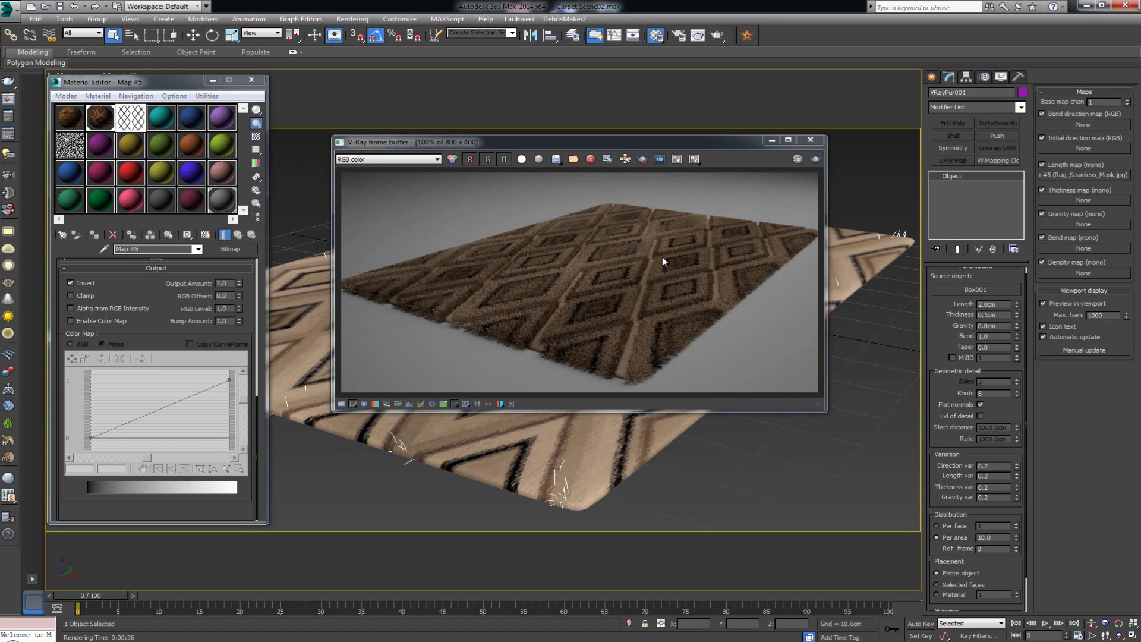
- Examine the masked fur up close in the render, along the pattern lines and the rug's front edge
left_click(598, 287)
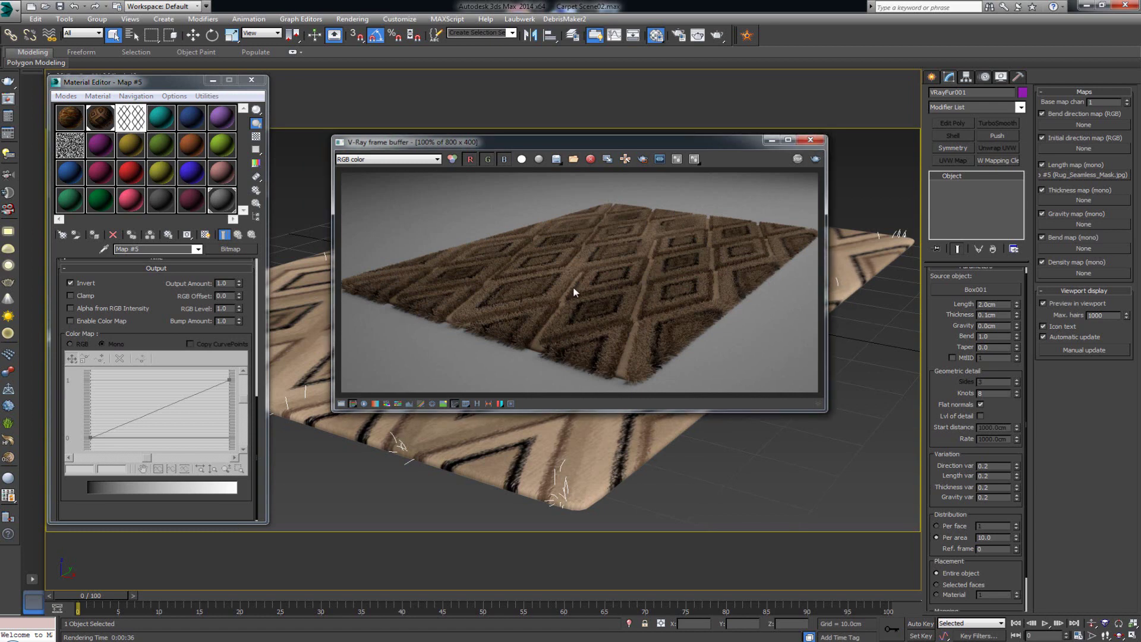
scroll(569, 305, "up", 2)
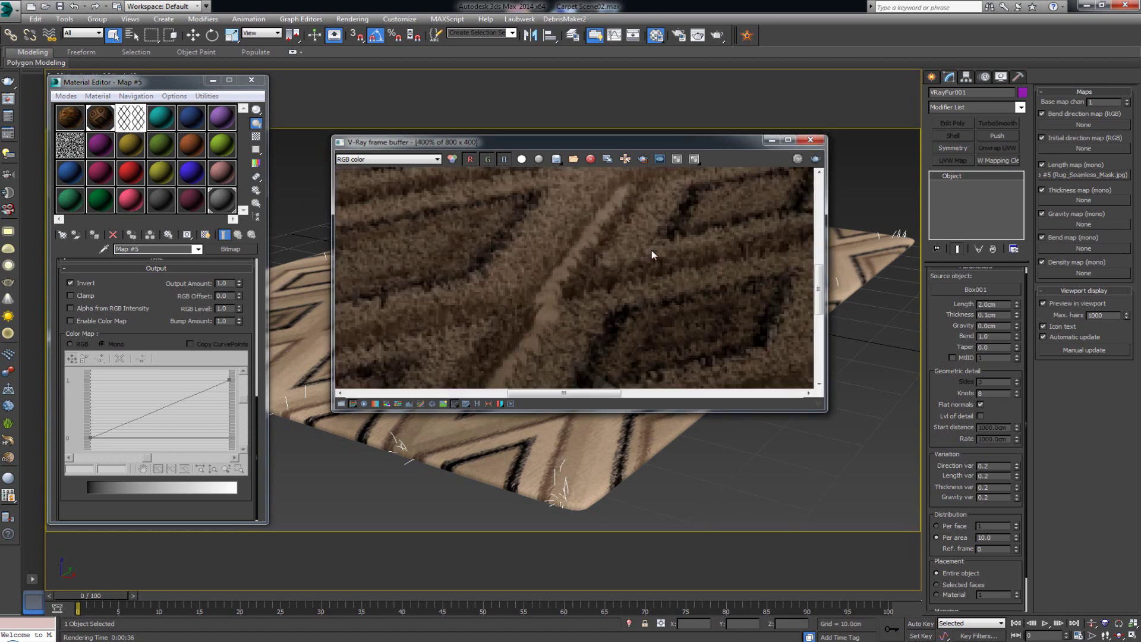
scroll(550, 306, "down", 1)
middle_click_drag(641, 276, 582, 273)
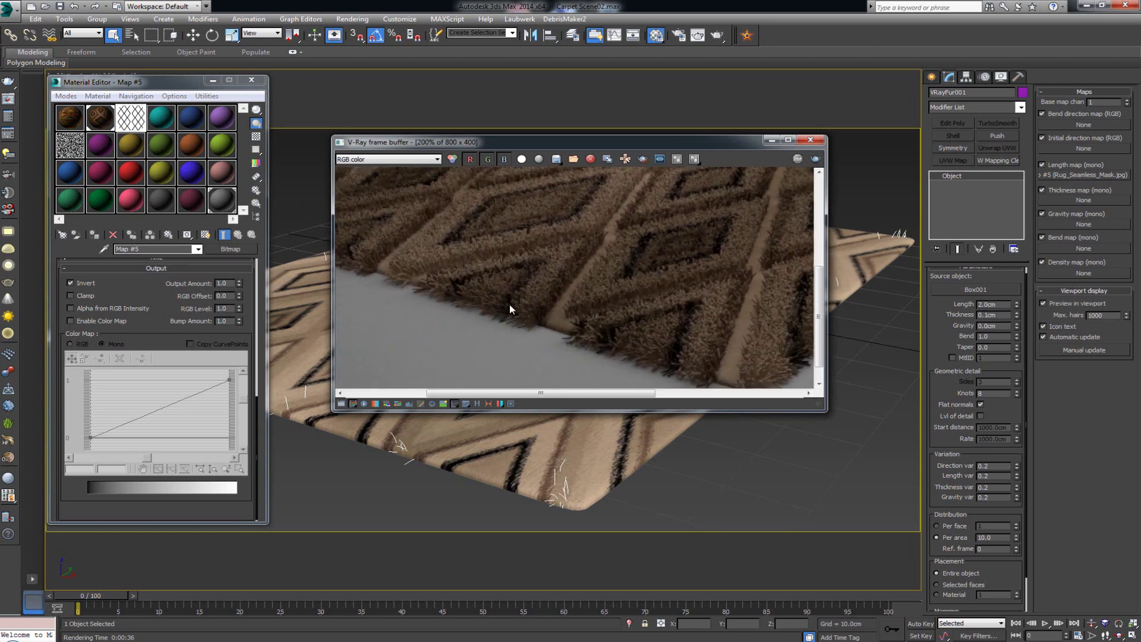
middle_click_drag(509, 305, 493, 286)
scroll(494, 286, "down", 1)
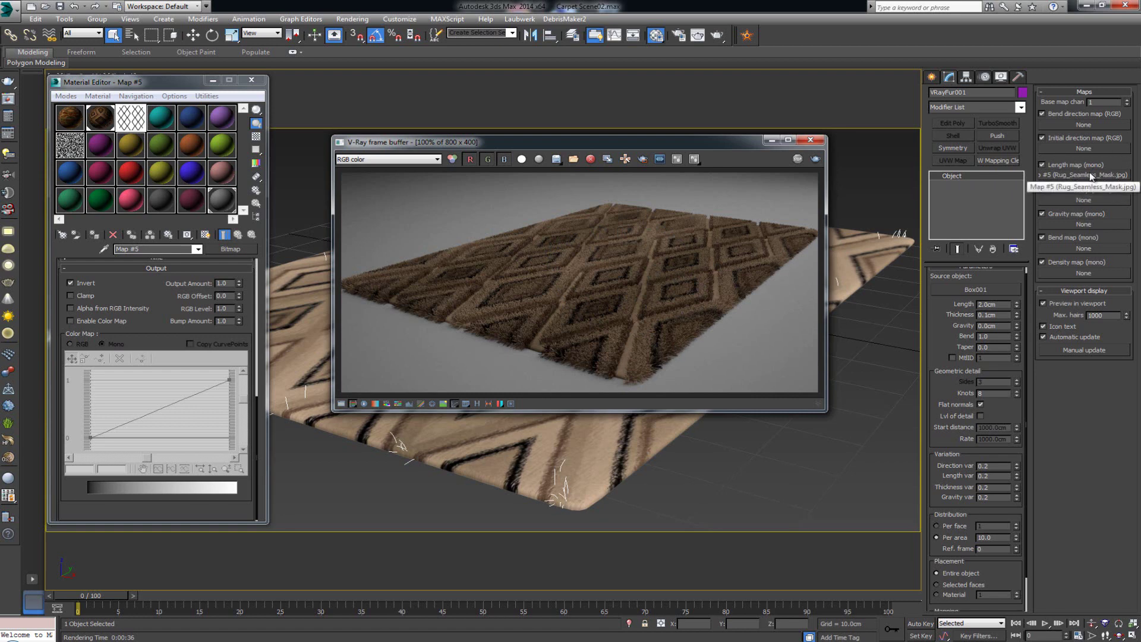
- Assign a Gradient map to the fur's Thickness map and place it as an instance in an unused material slot
left_click(1079, 201)
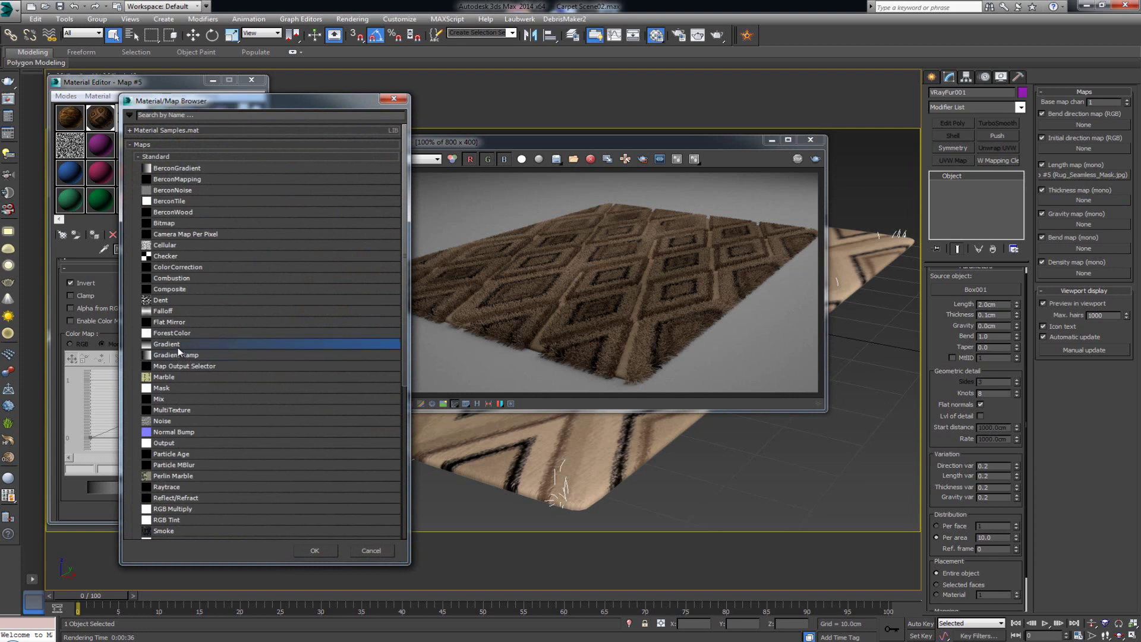
double_click(179, 345)
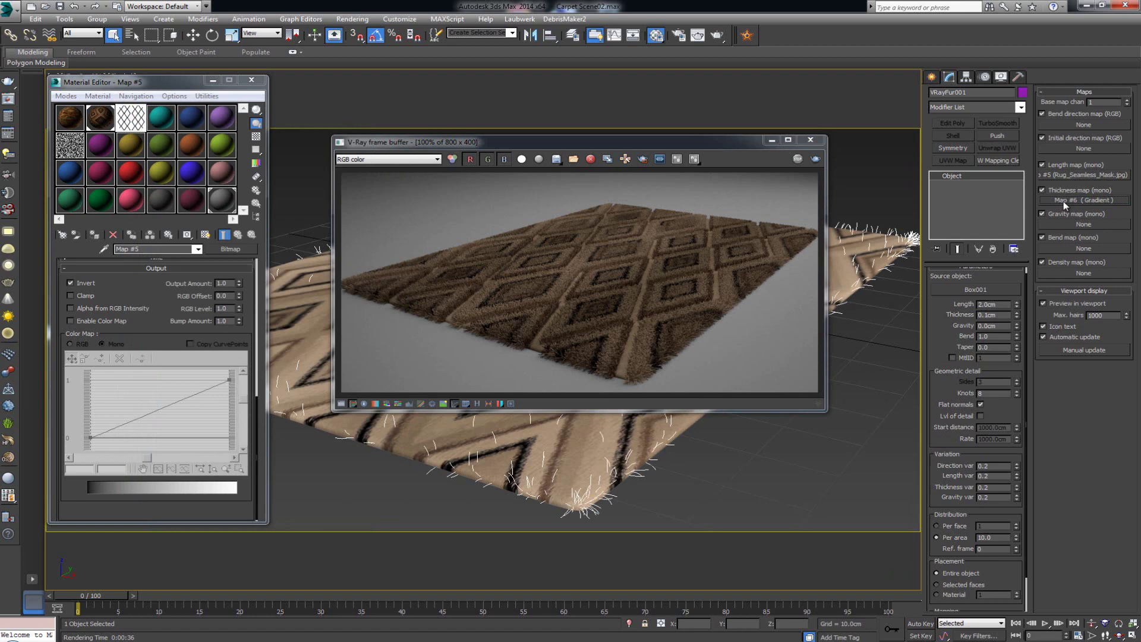
left_click_drag(663, 196, 169, 127)
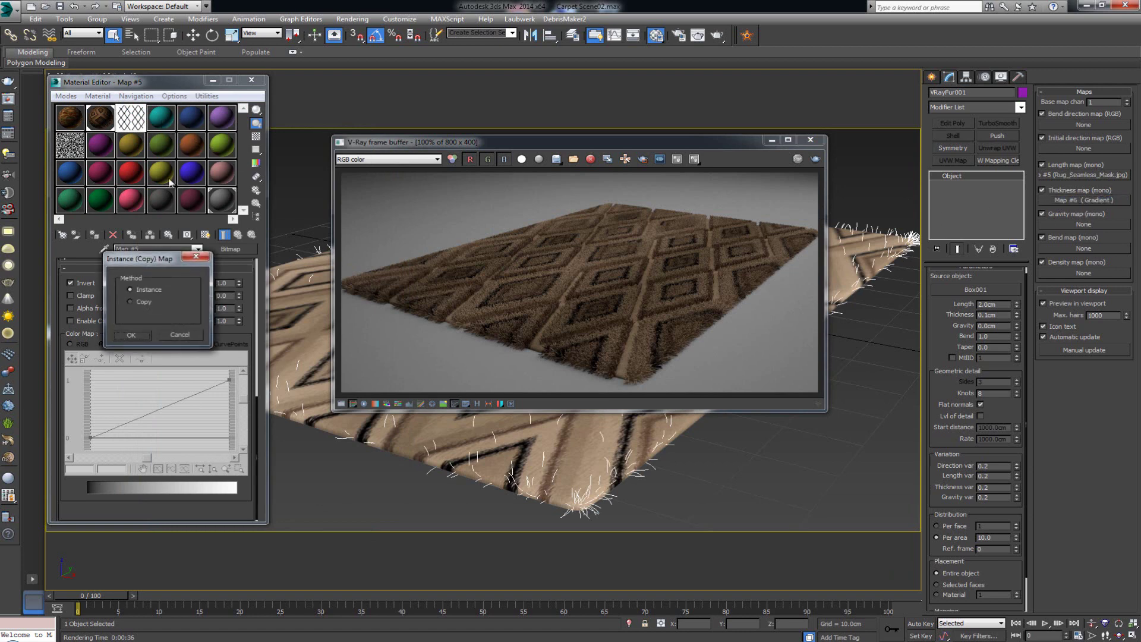
left_click(131, 334)
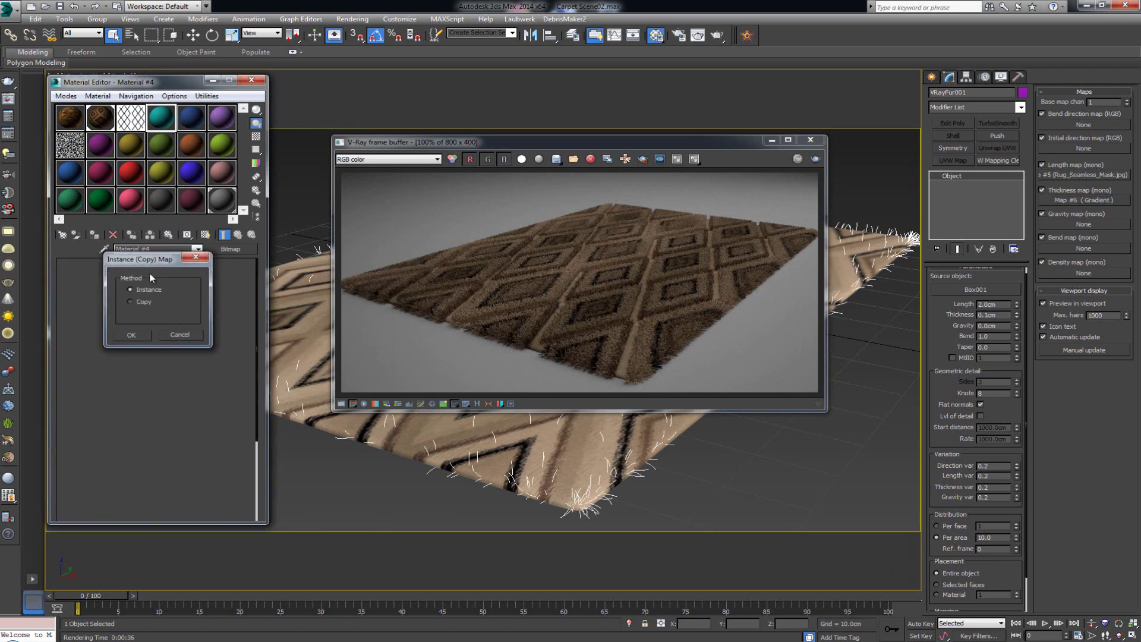
- Preview the gradient map enlarged, close the preview and re-render the rug with the gradient-driven fur thickness
double_click(161, 126)
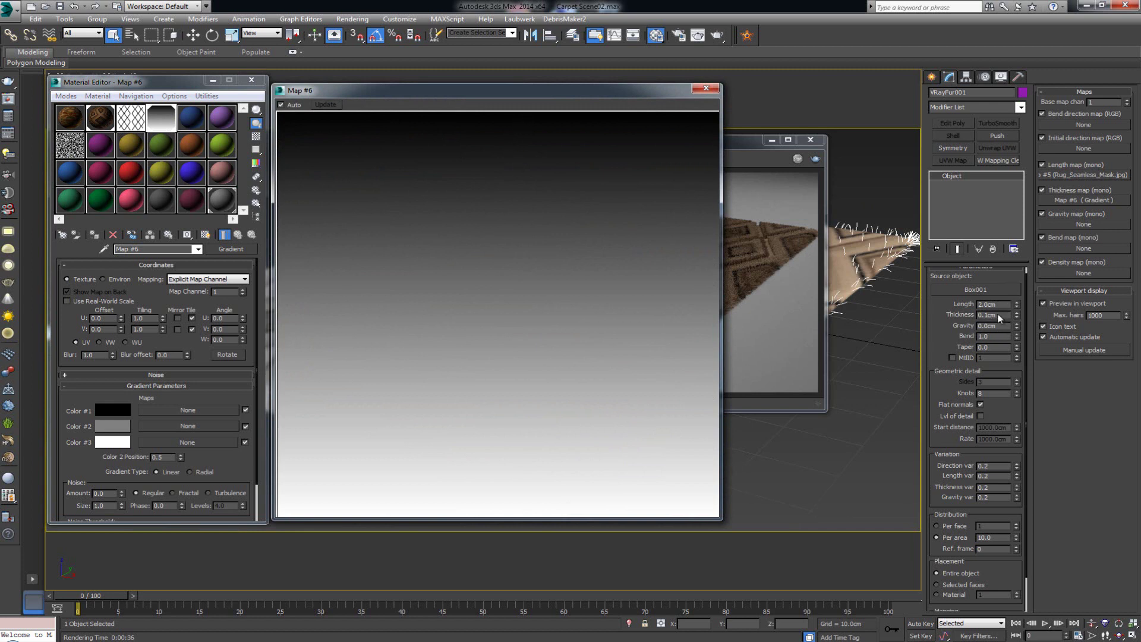
left_click(707, 88)
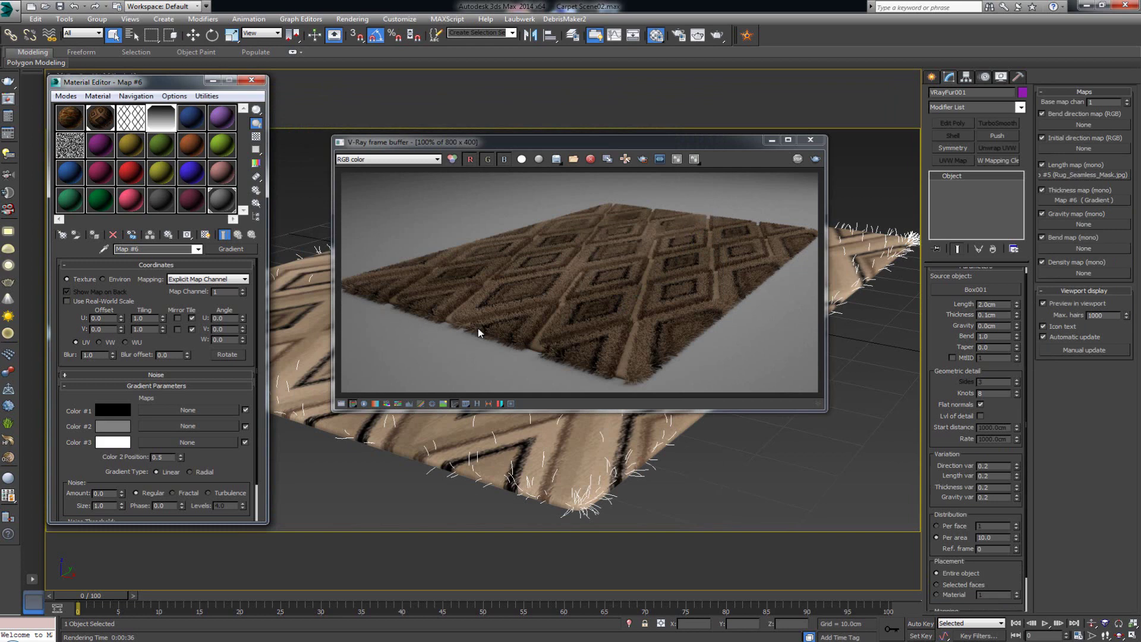
left_click(816, 159)
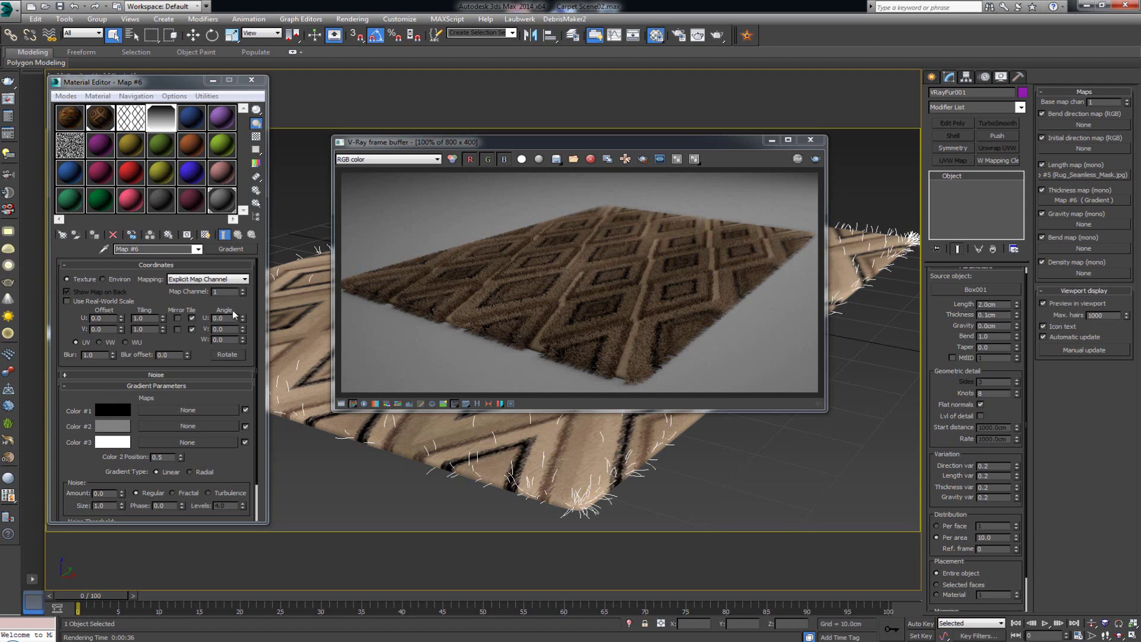
- Set the Gradient map's W angle to 180 and open an enlarged preview of the map
left_click(224, 340)
type("180")
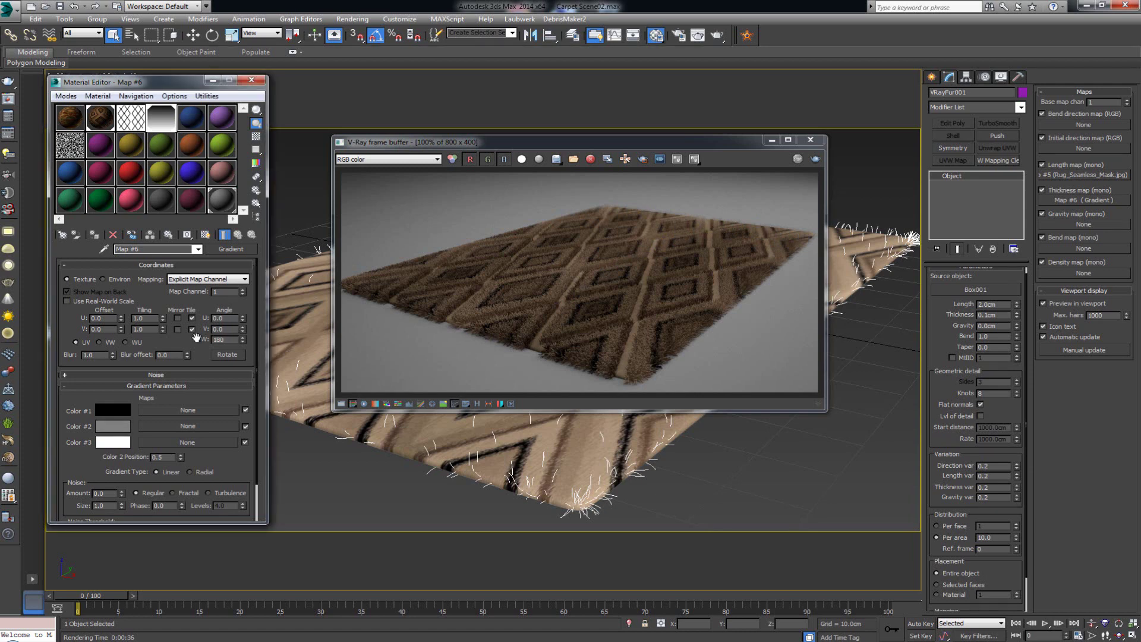
key("Return")
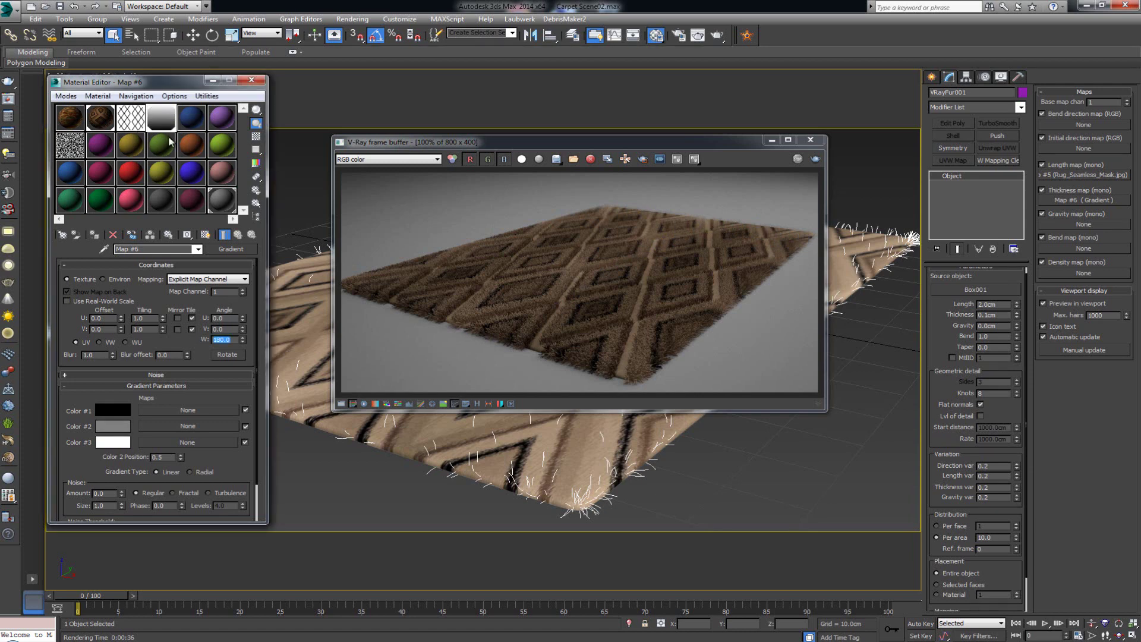
double_click(158, 121)
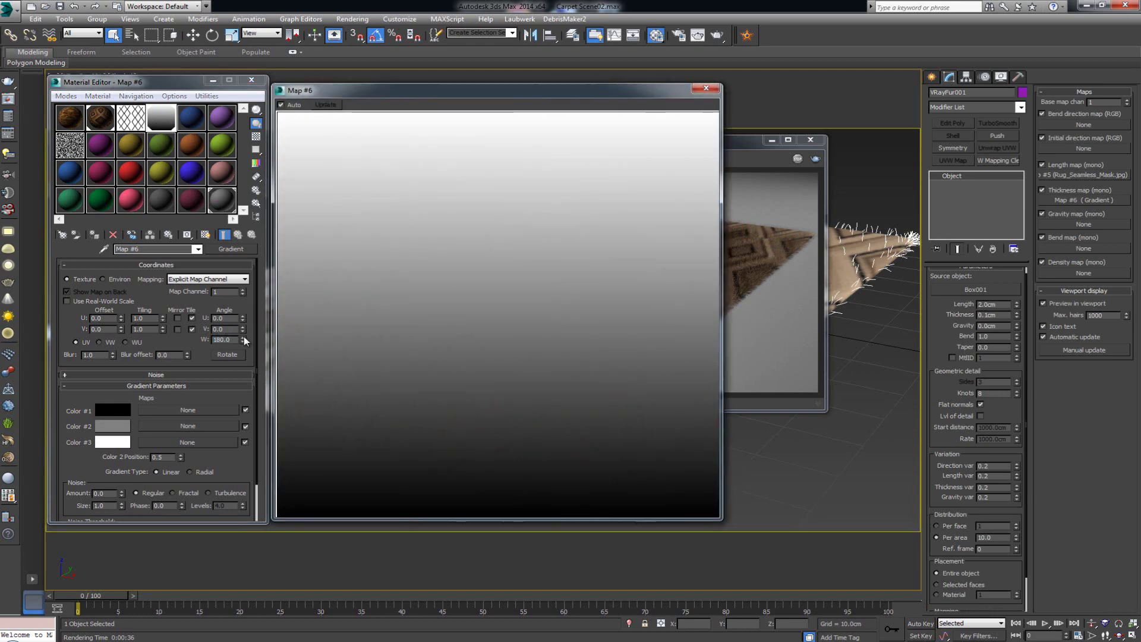
- Reset the gradient's W angle to 0 to compare directions, and restore it to 180
right_click(242, 338)
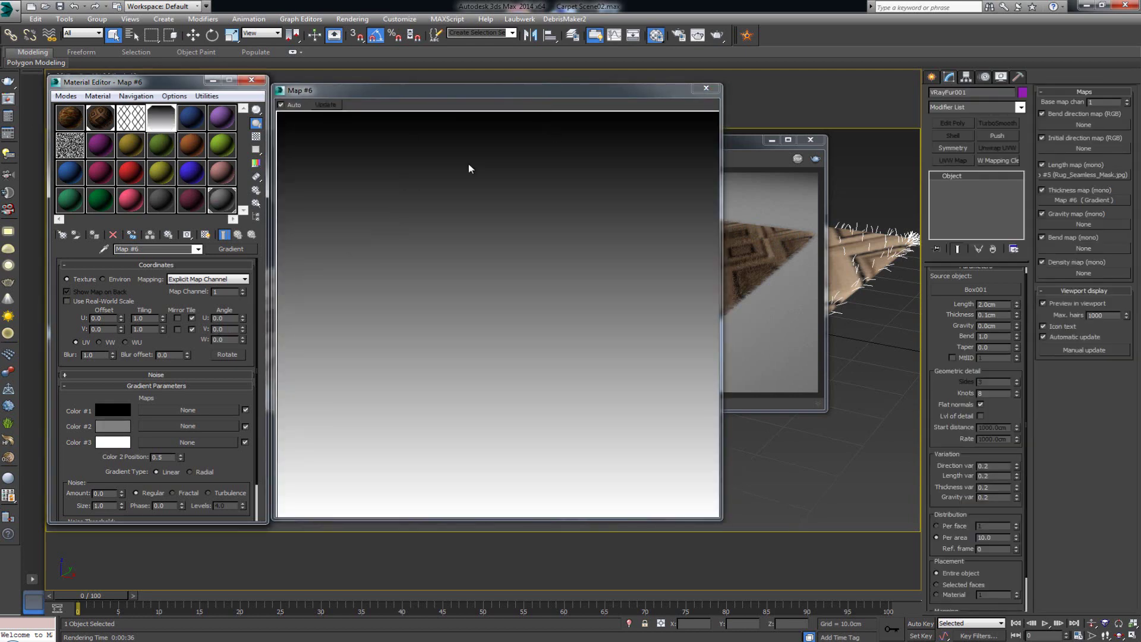
double_click(230, 338)
type("180")
key("Return")
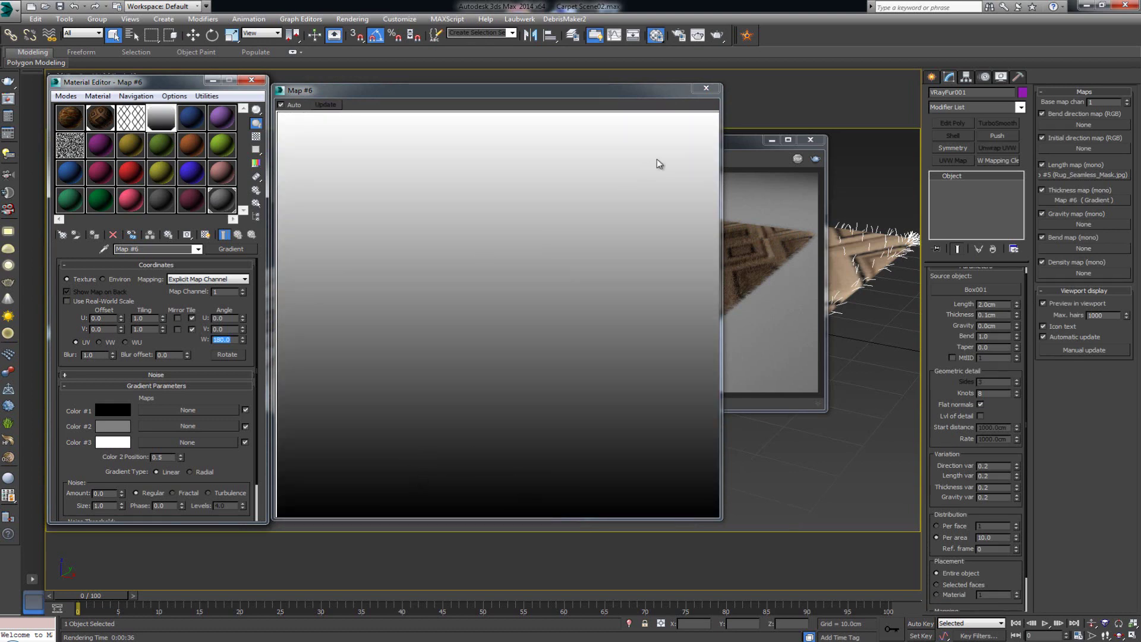
- Close the map preview, re-render the rug and examine the fur up close from the front edge to the far end
left_click(707, 89)
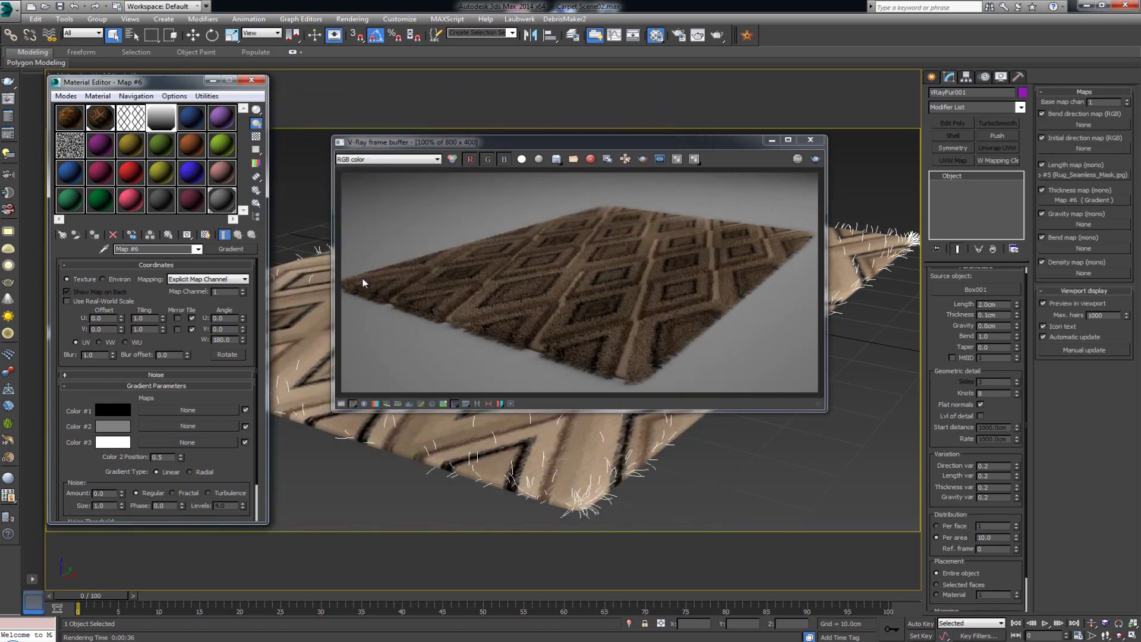
left_click(815, 159)
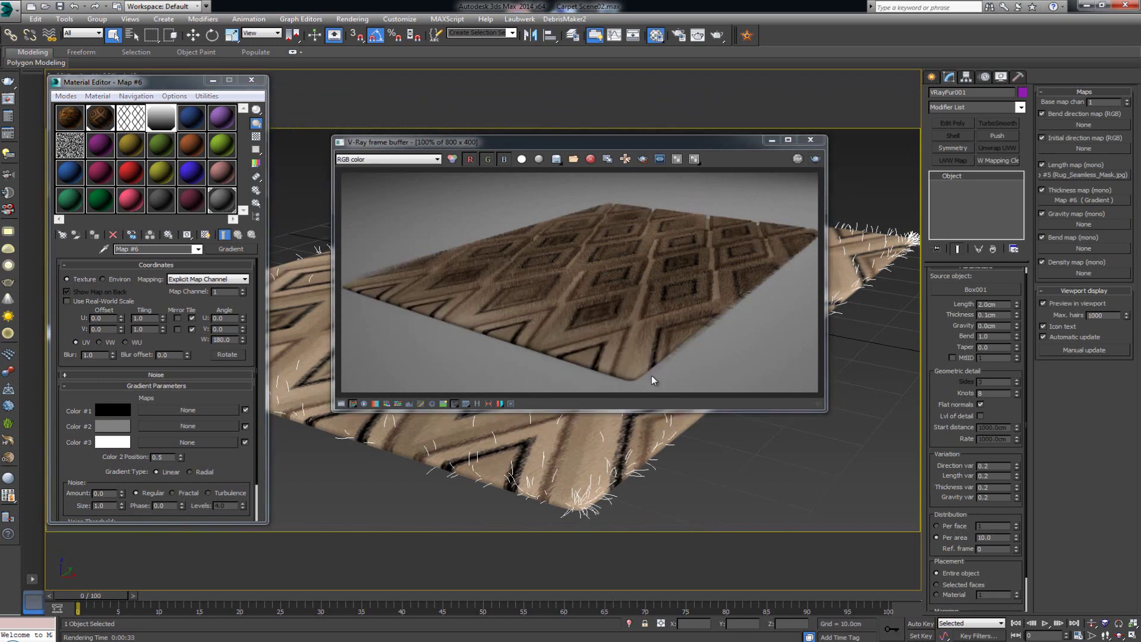
scroll(473, 318, "up", 3)
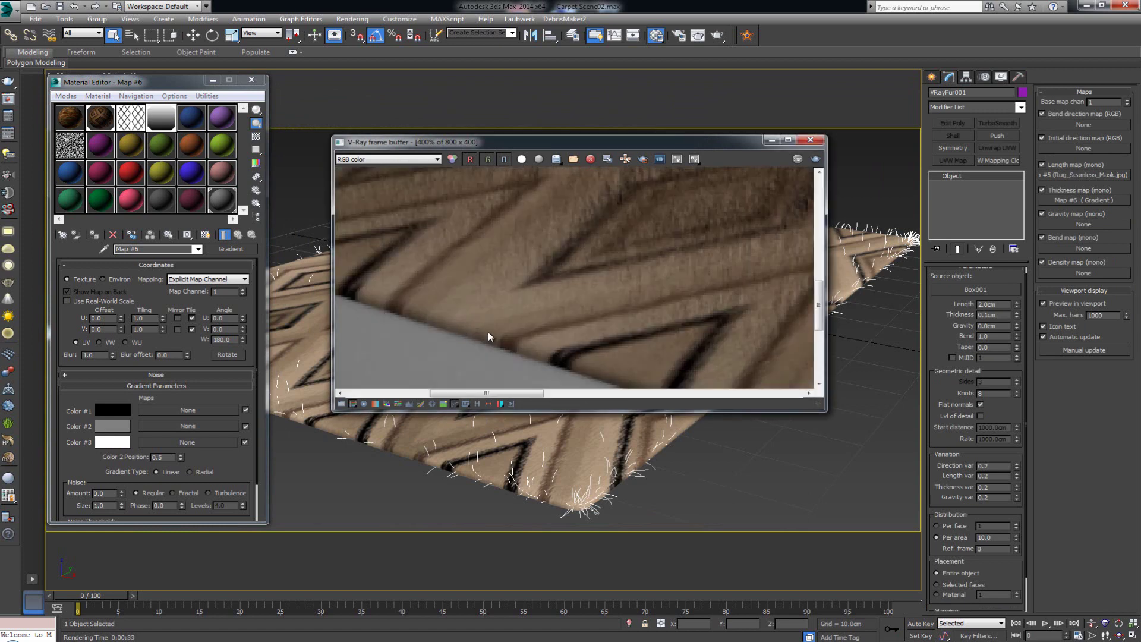
scroll(475, 321, "down", 2)
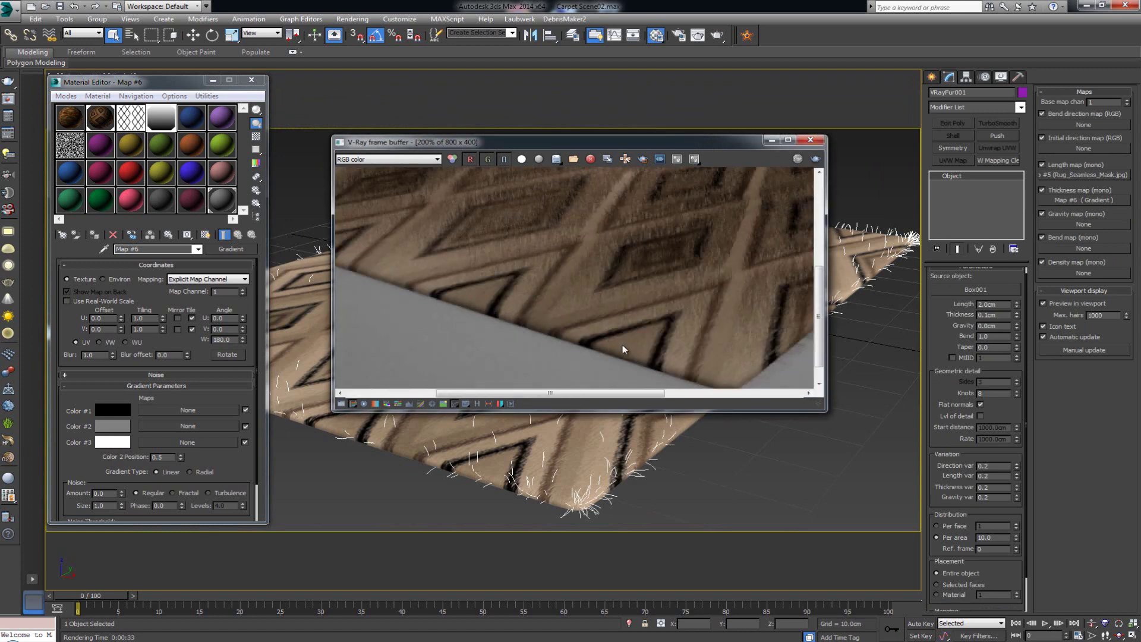
scroll(505, 324, "up", 2)
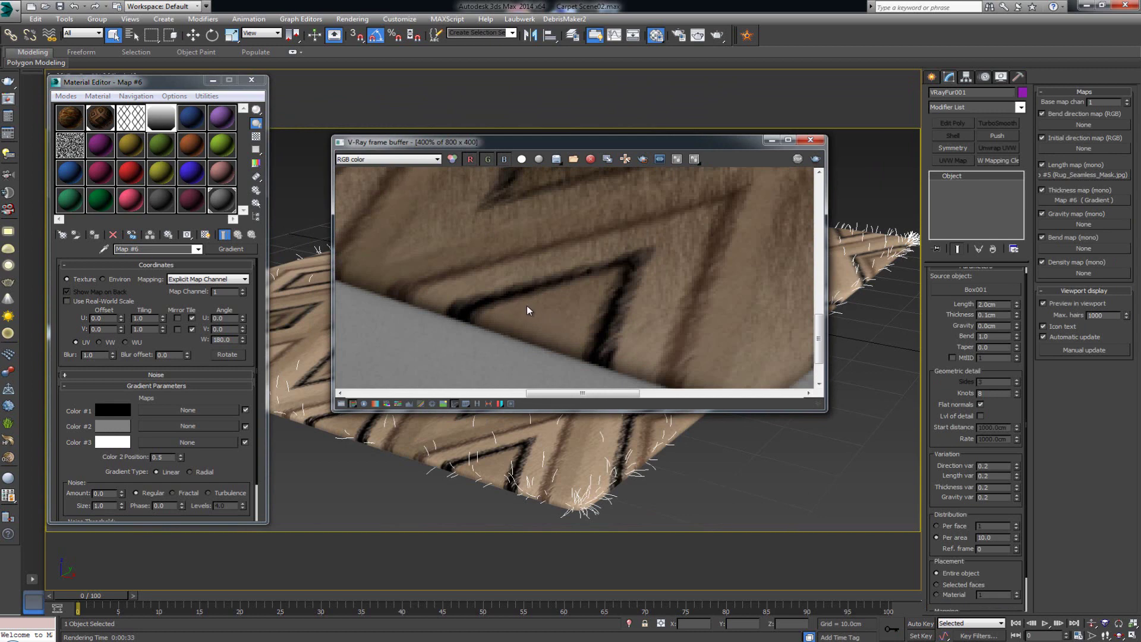
scroll(537, 321, "down", 2)
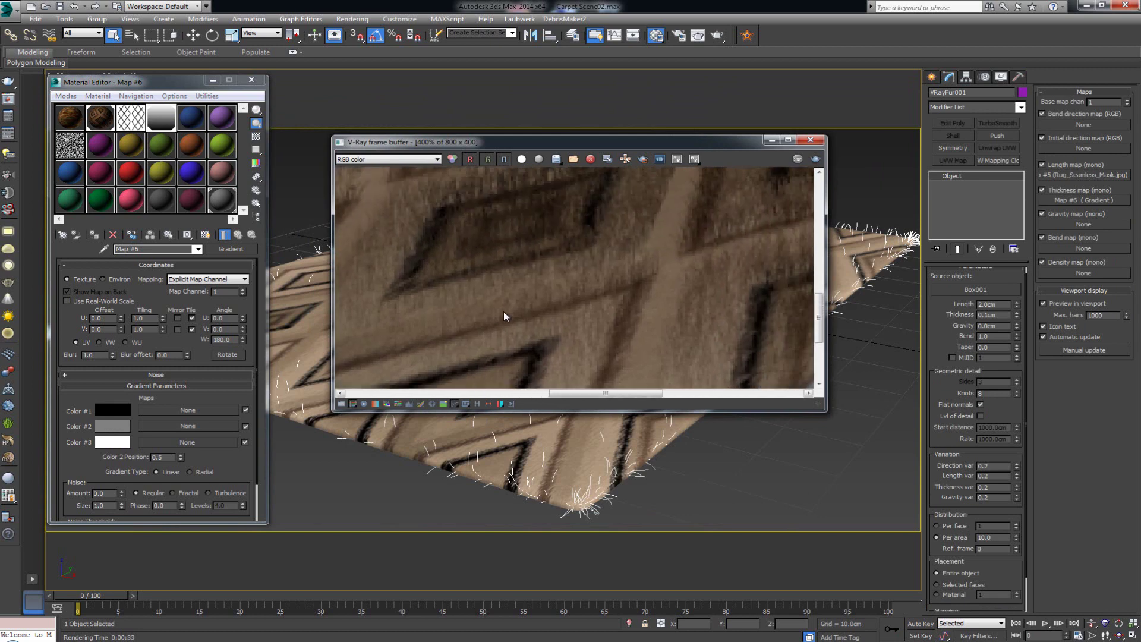
scroll(510, 327, "down", 2)
scroll(520, 291, "up", 2)
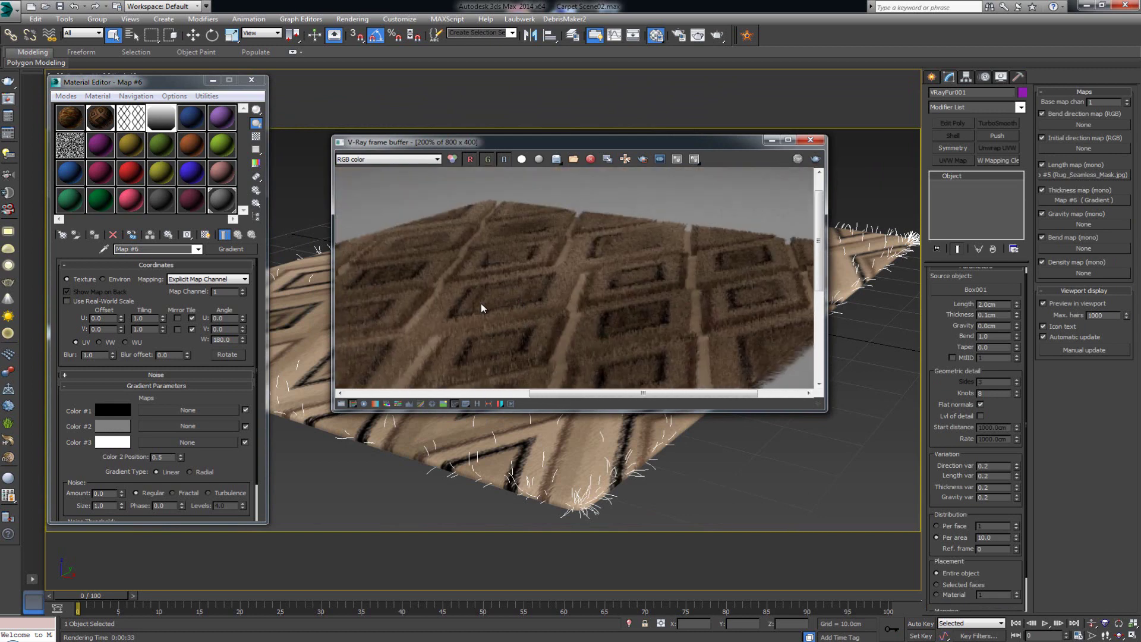
scroll(534, 322, "down", 2)
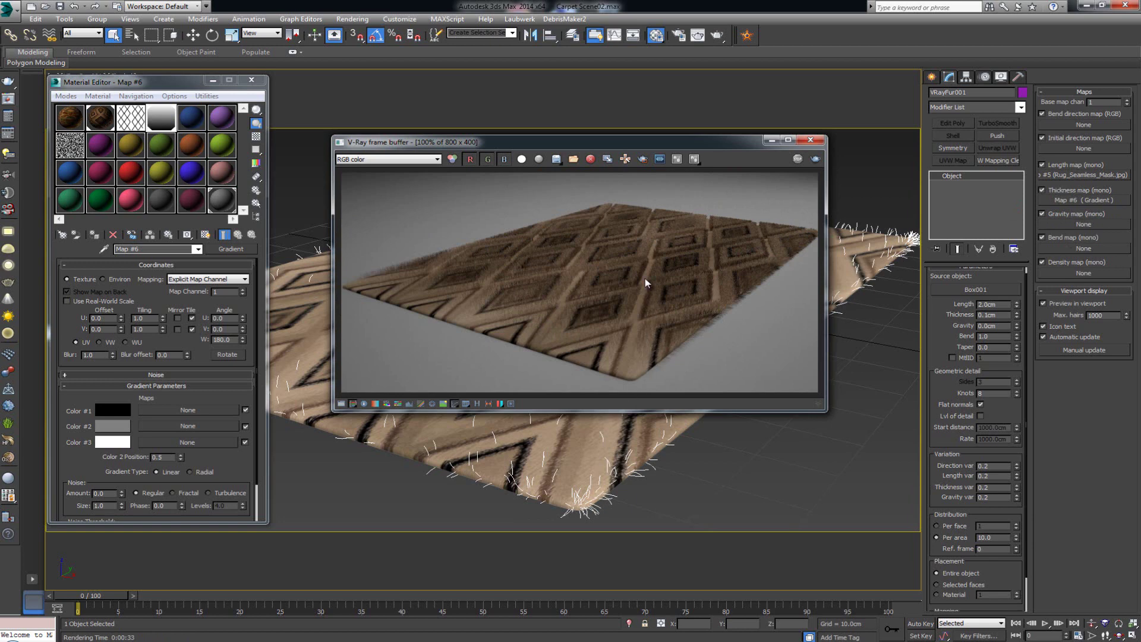
- Copy the gradient from the fur's Thickness map to its Gravity map as an instance, and clear the Thickness map
mouse_move(575, 141)
left_mouse_down()
mouse_move(678, 282)
mouse_move(588, 231)
mouse_move(566, 147)
left_mouse_up()
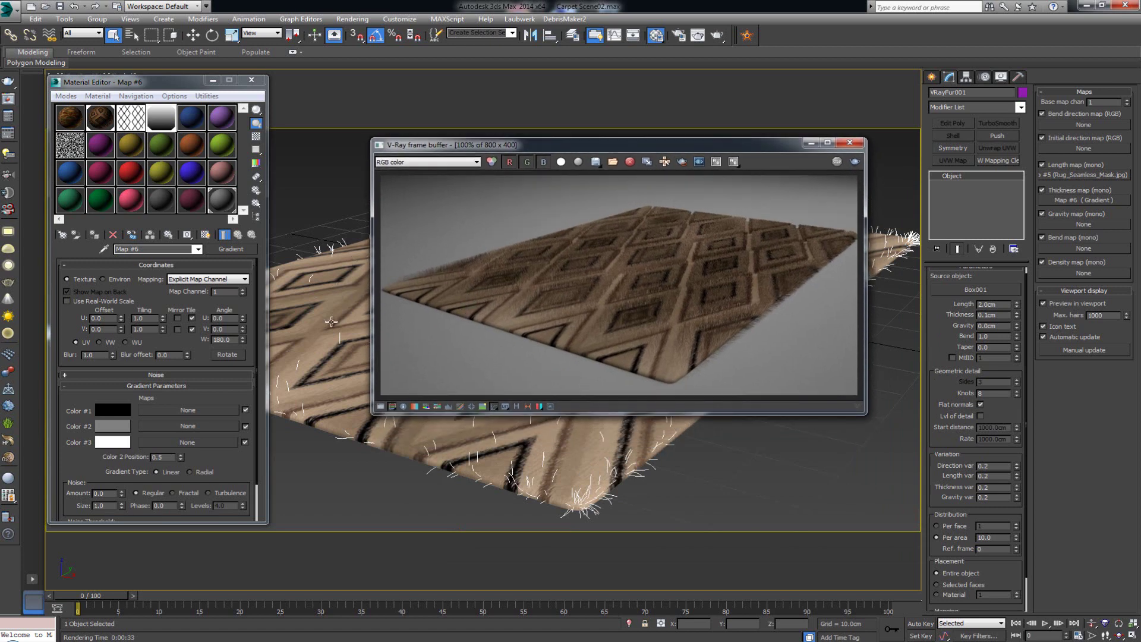
left_click_drag(1090, 202, 1083, 229)
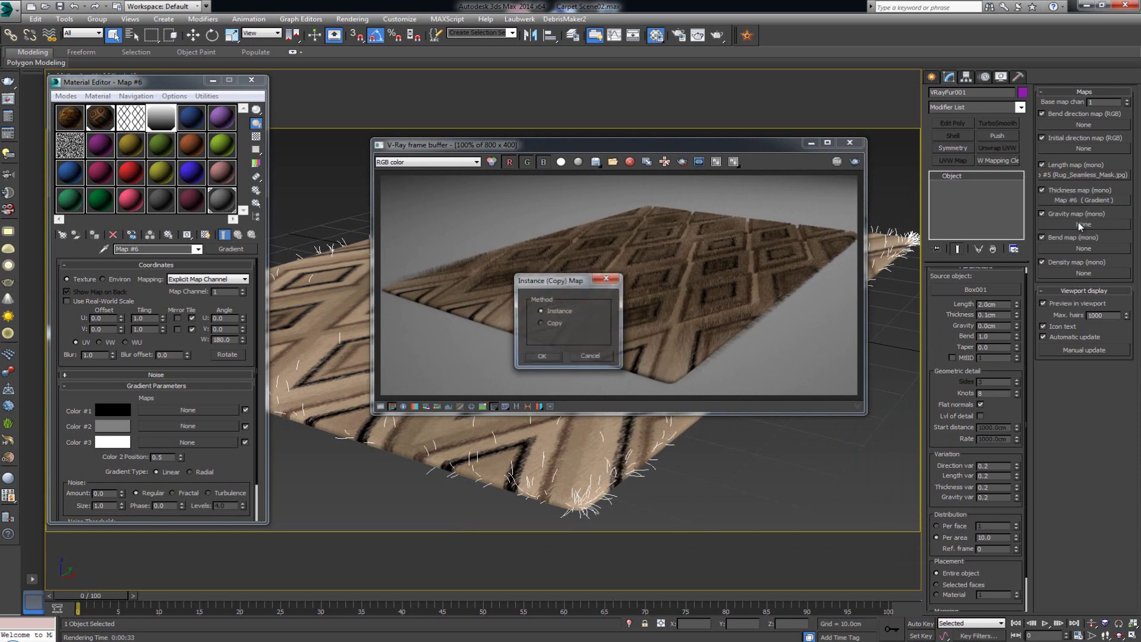
left_click(552, 355)
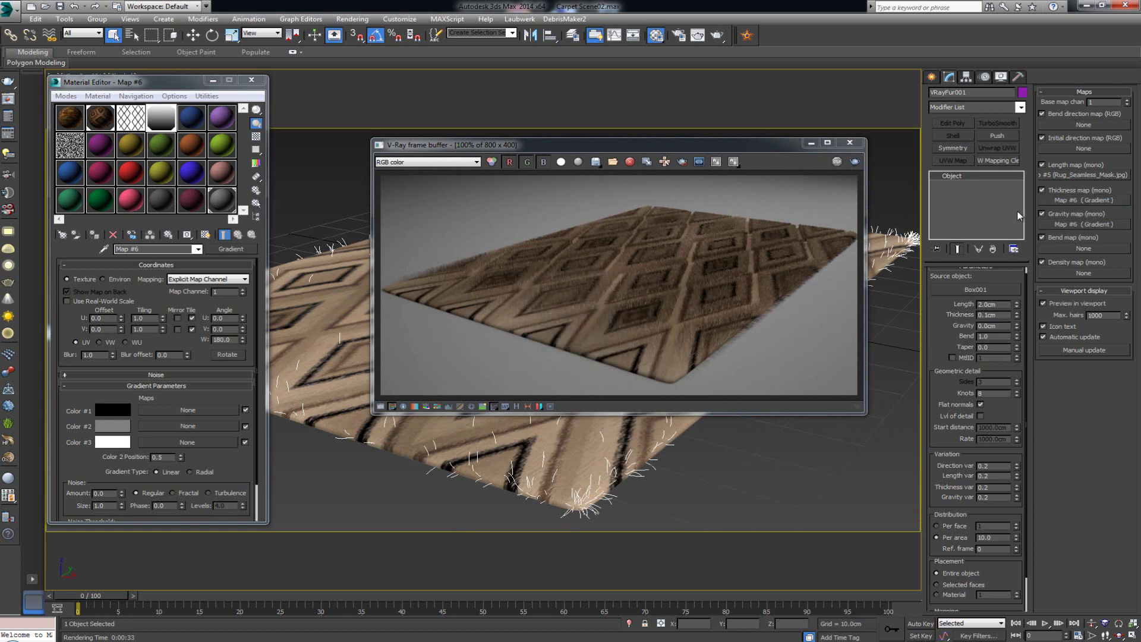
right_click(1073, 201)
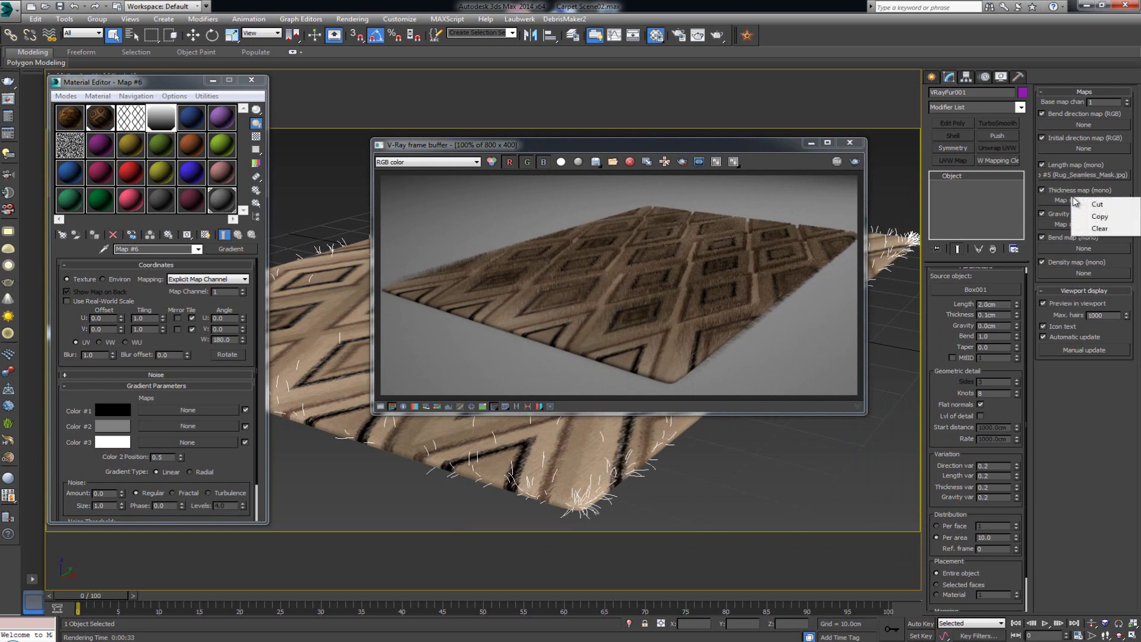
left_click(1099, 228)
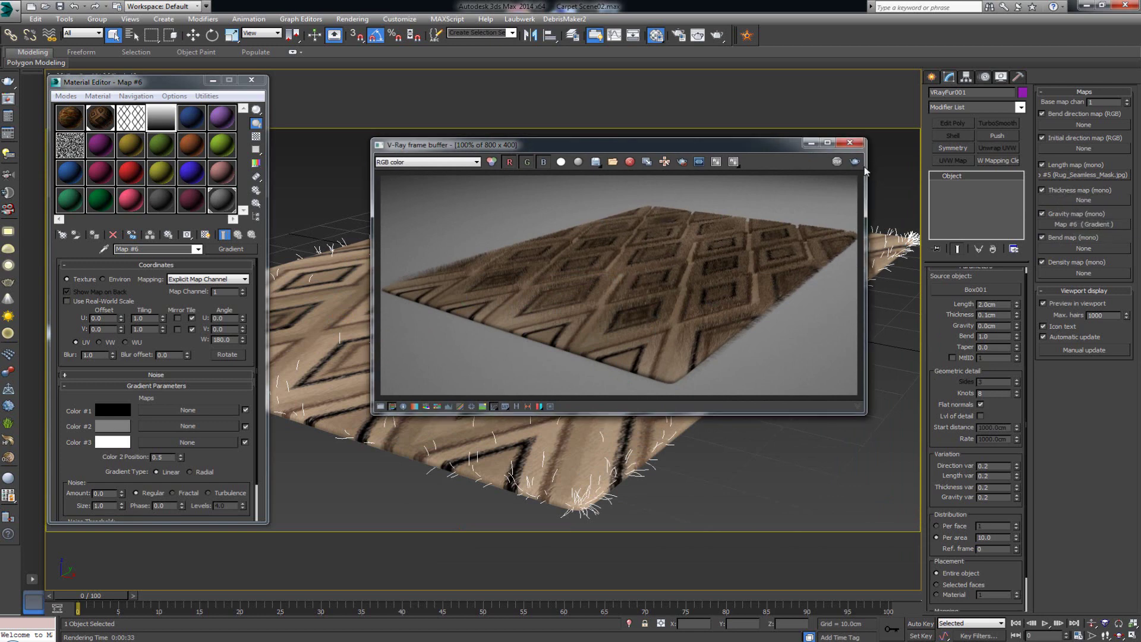
- Start a test render of the rug with the gravity gradient, and set the fur's Gravity to -2.0 cm
left_click_drag(657, 139, 595, 125)
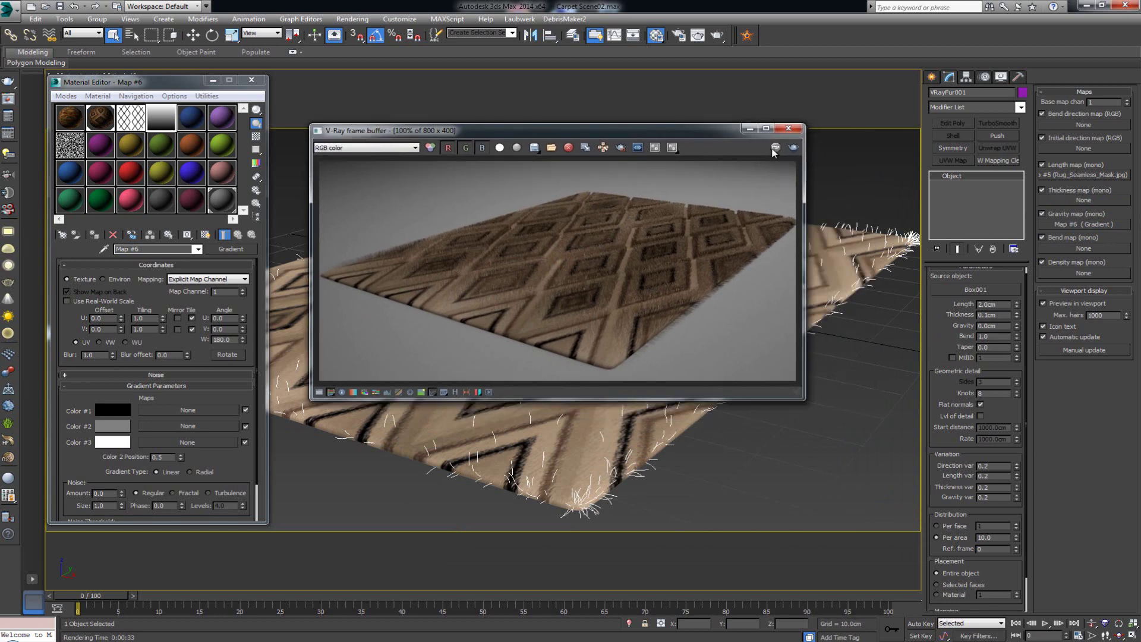
left_click(793, 149)
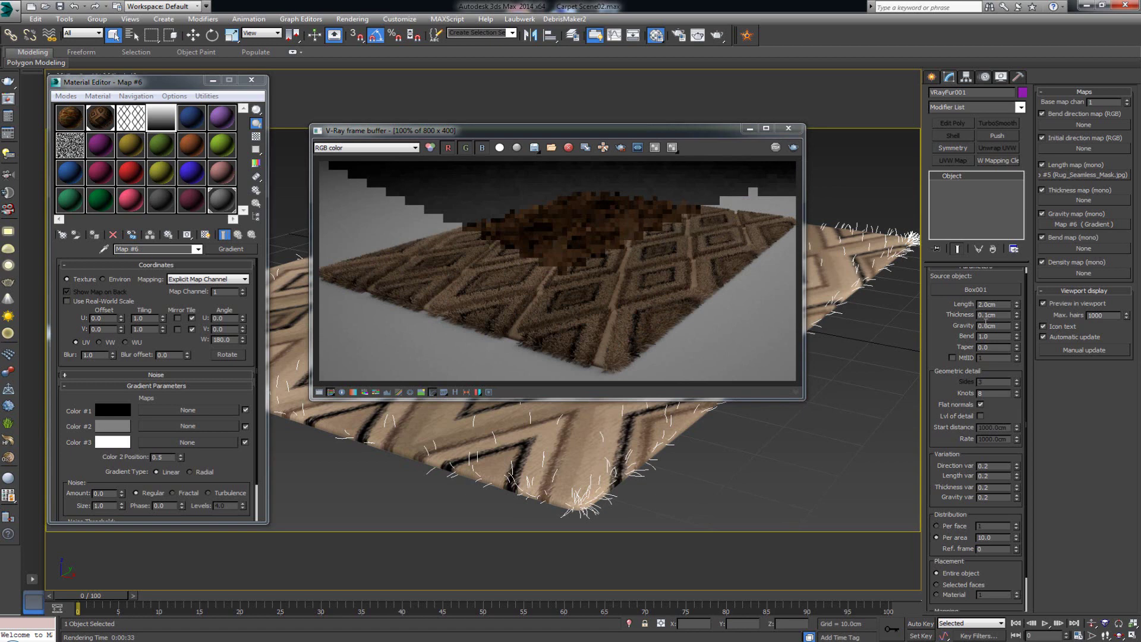
left_click_drag(1000, 328, 980, 331)
type("-1")
key("Return")
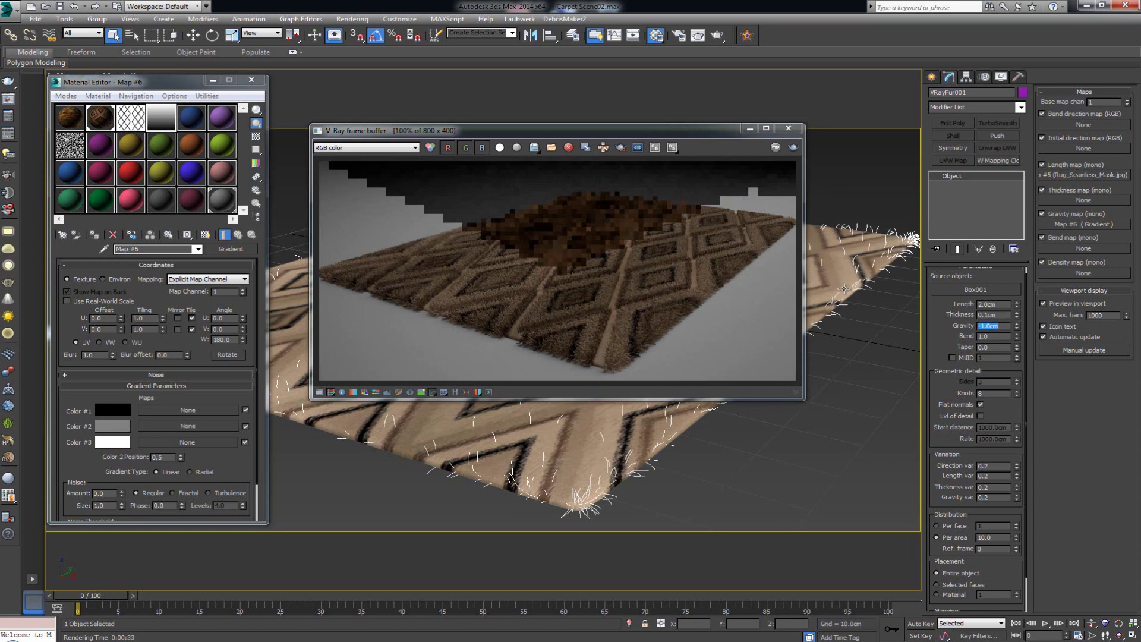
type("-2")
key("Return")
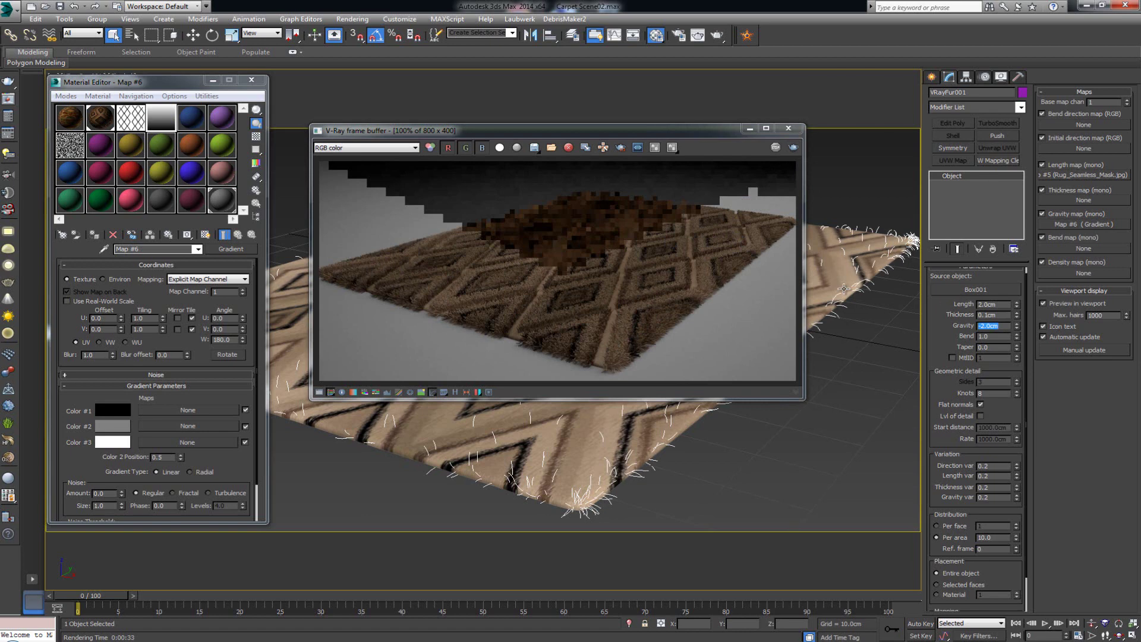